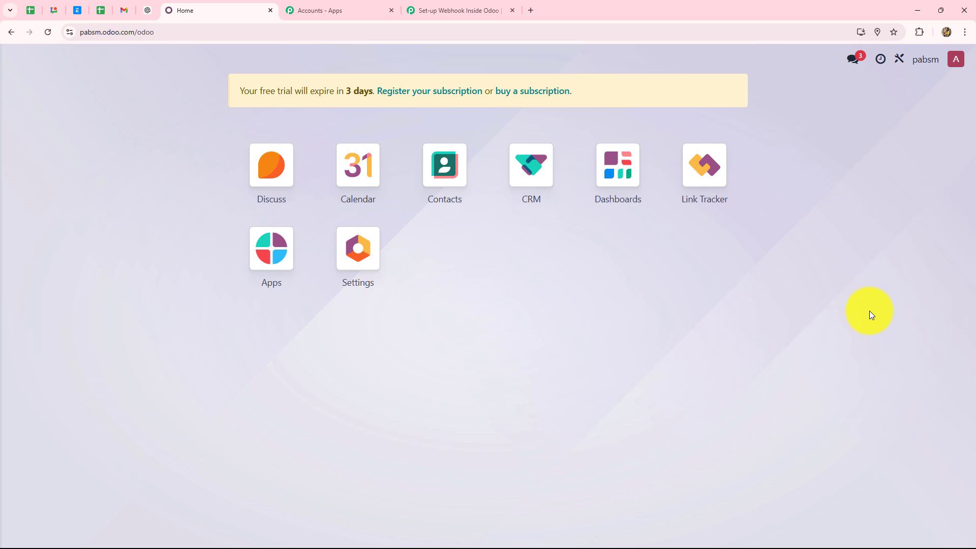
Bring up the 'Set-up Webhook Inside Odoo' workflow editor after briefly checking the Odoo home tab
click(452, 10)
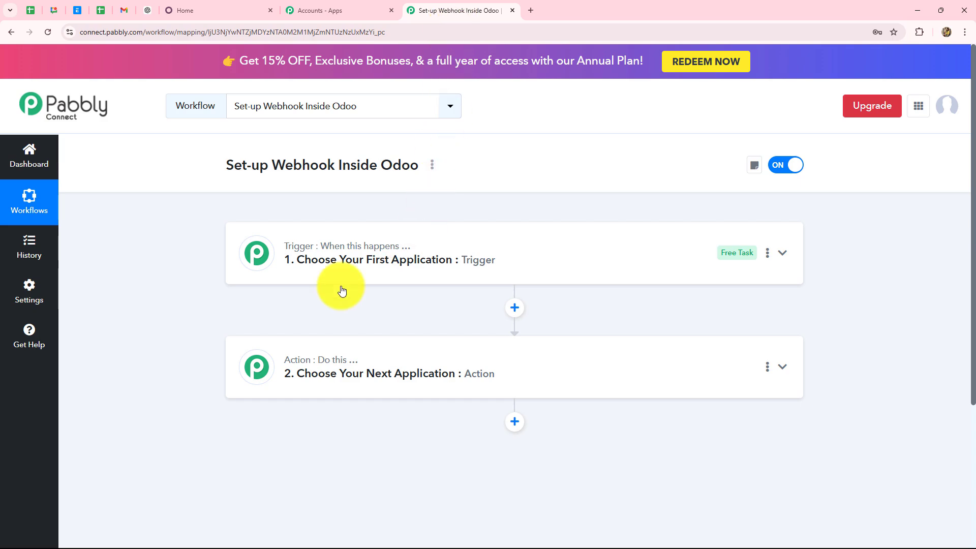
click(203, 13)
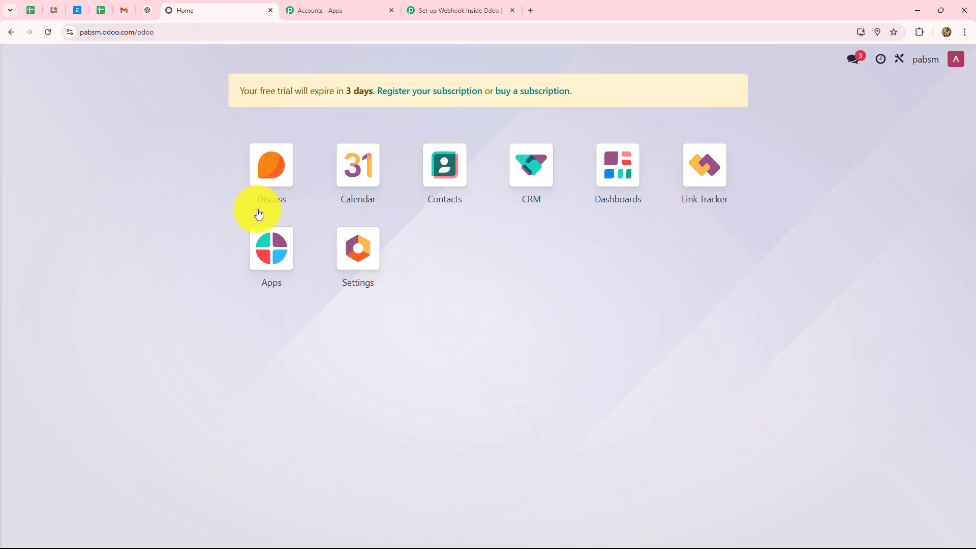
click(425, 17)
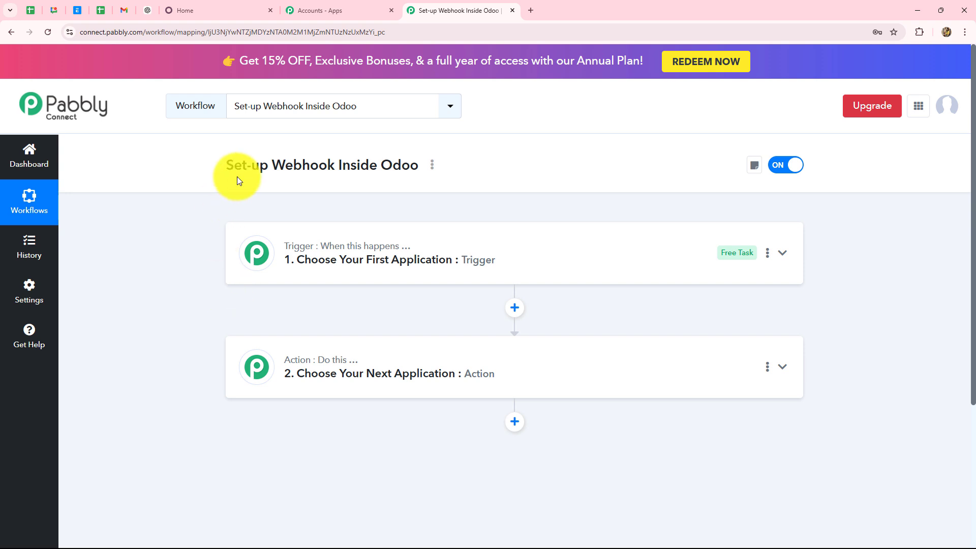
drag(270, 175, 327, 182)
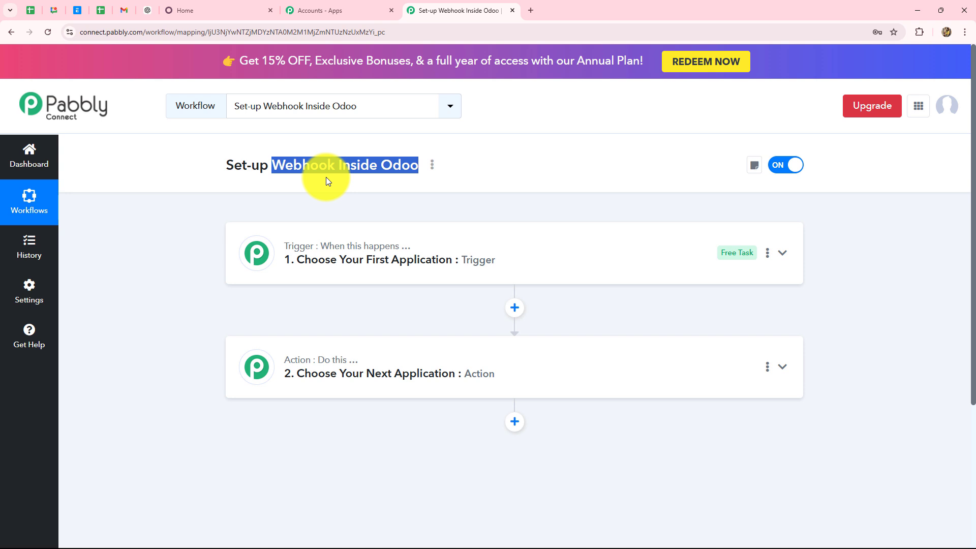
click(199, 10)
click(414, 11)
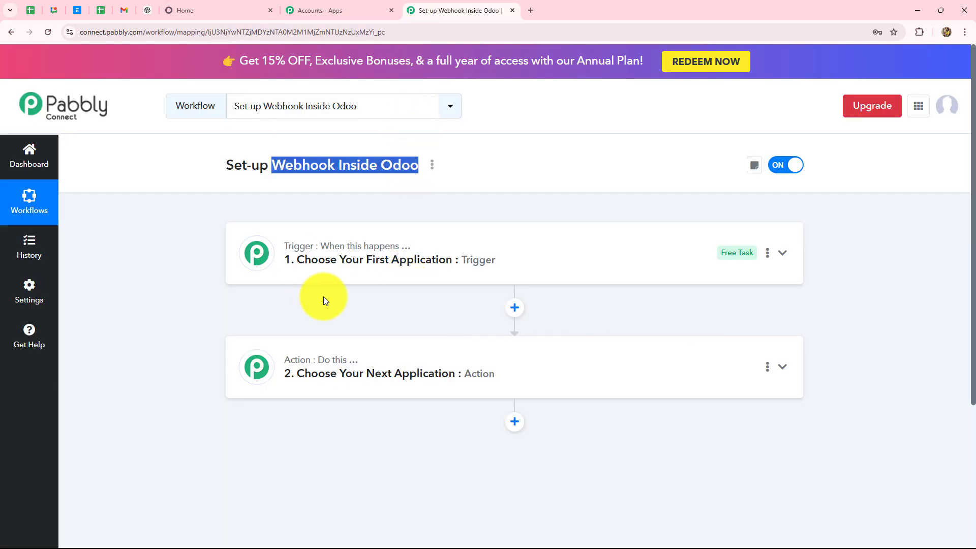
click(223, 7)
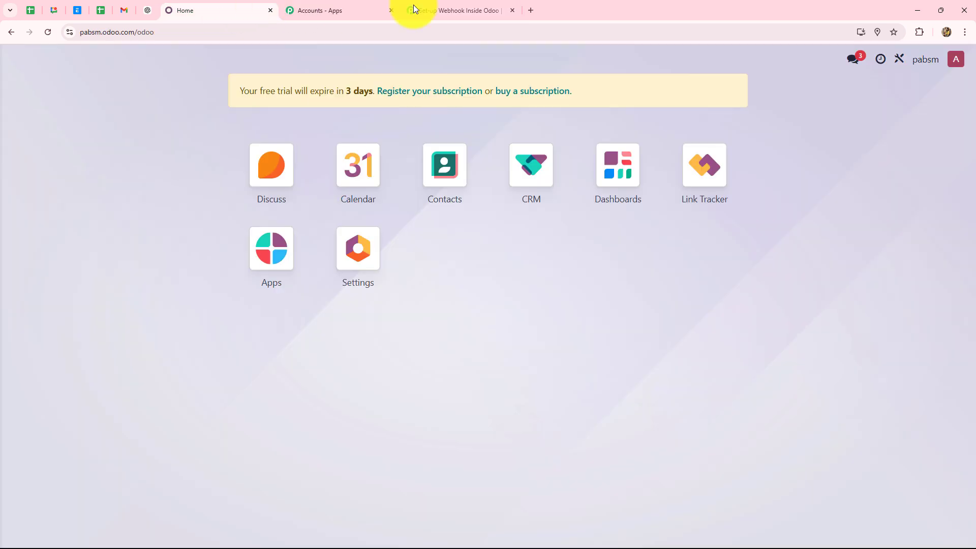
click(436, 8)
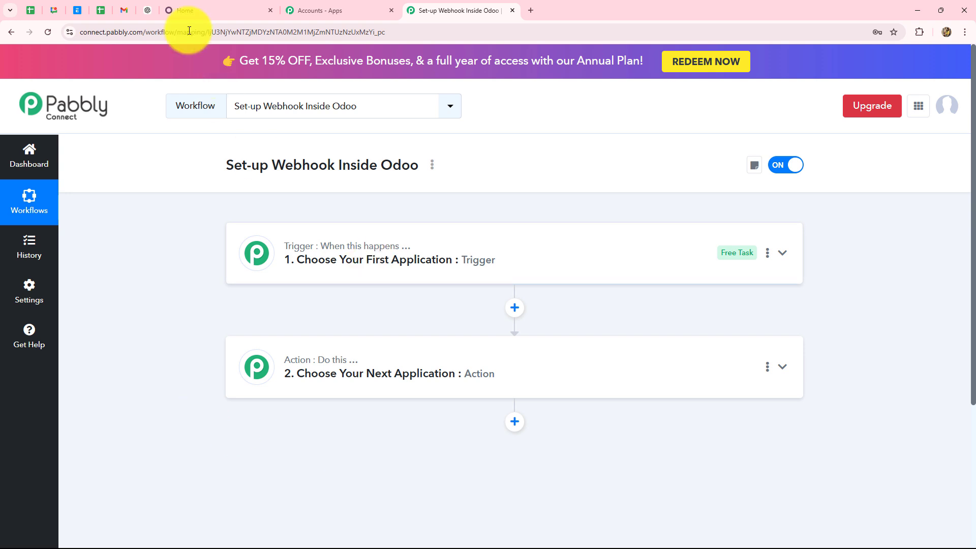
click(183, 10)
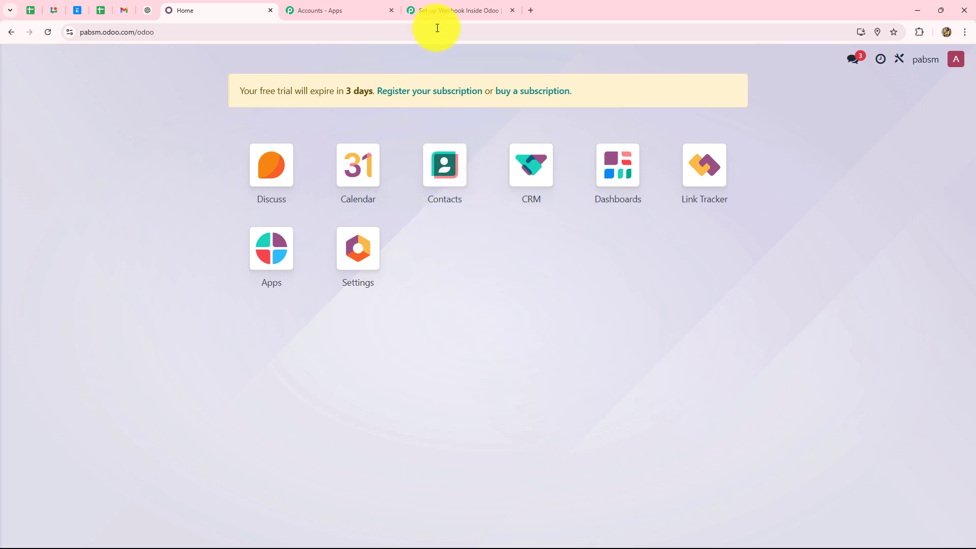
click(455, 10)
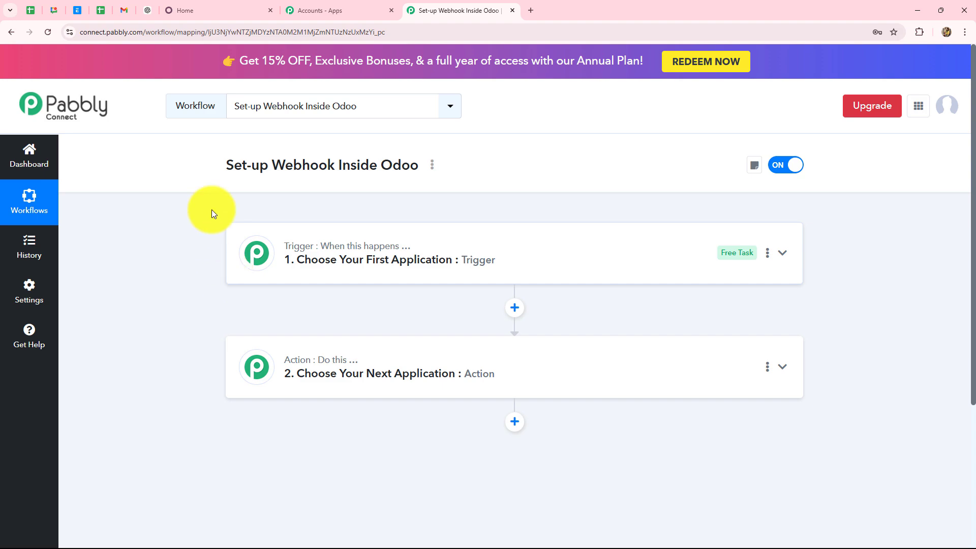
click(256, 11)
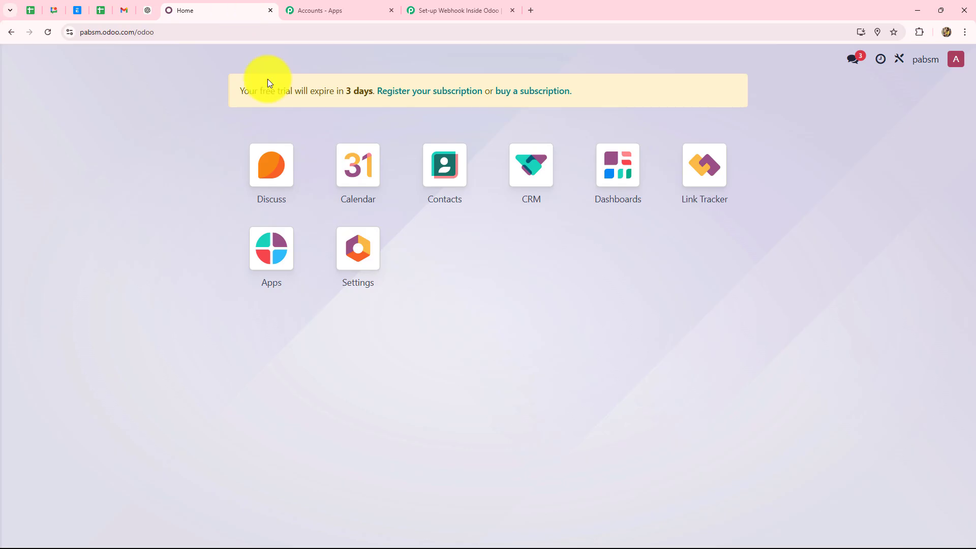
click(456, 12)
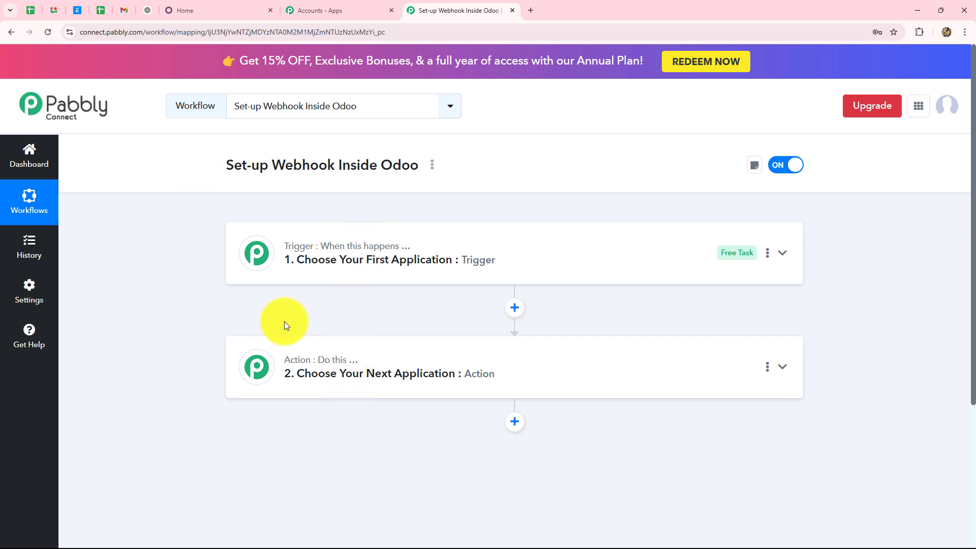
Set the trigger app to Odoo with the Configure Webhooks trigger event
click(287, 236)
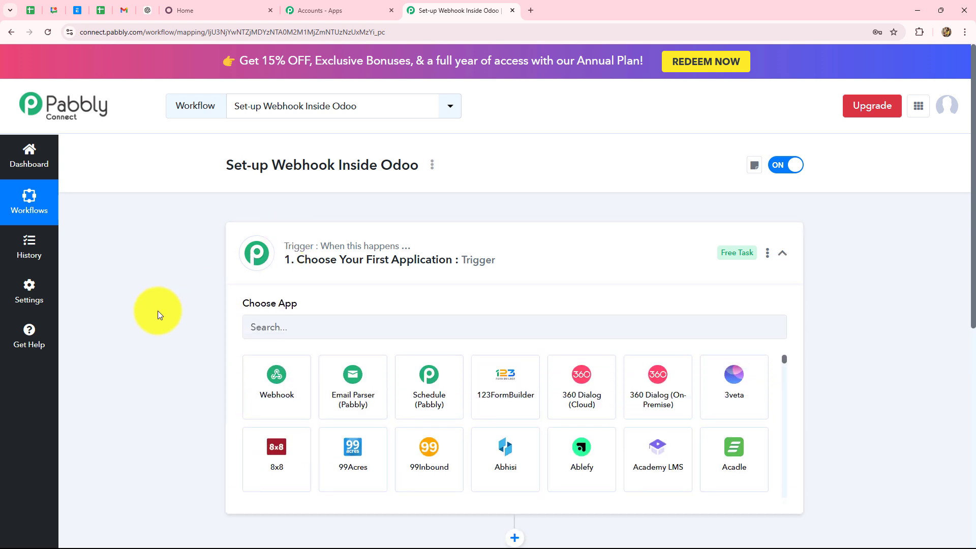
scroll(213, 275, down, 2)
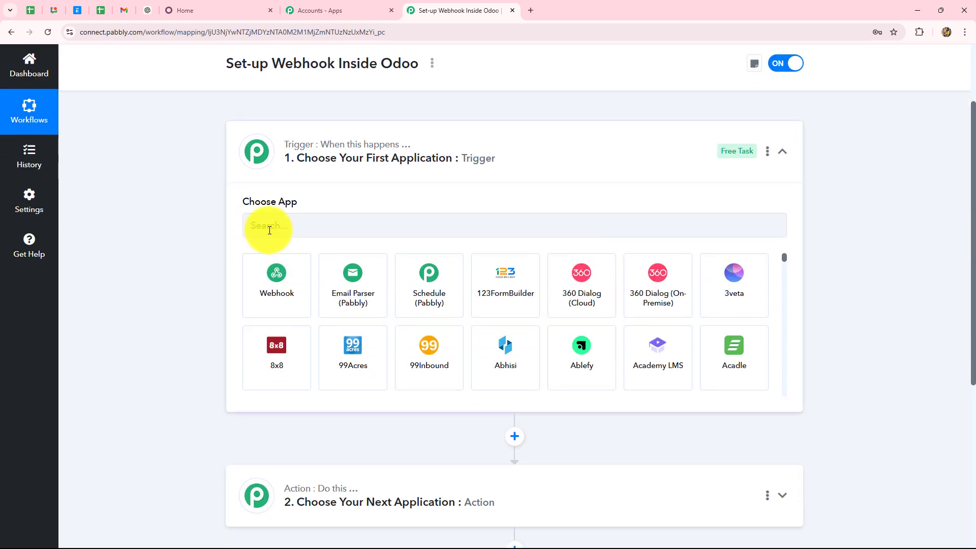
click(193, 10)
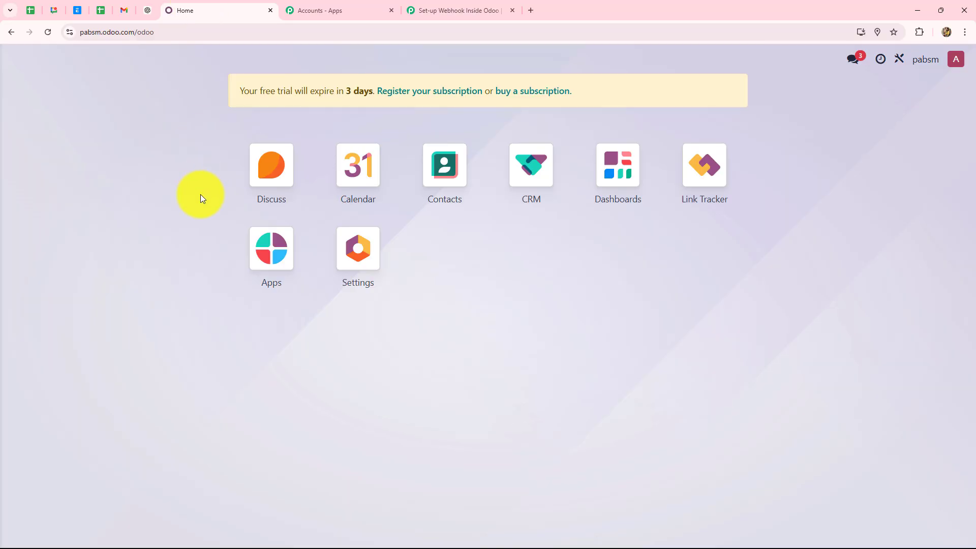
click(448, 10)
click(279, 226)
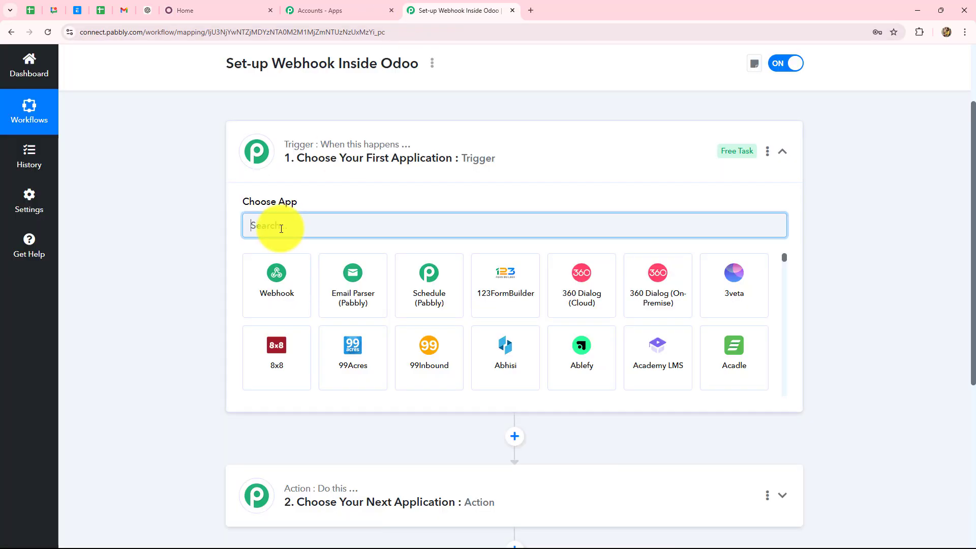
text(O)
key(Caps_Lock)
text(doo)
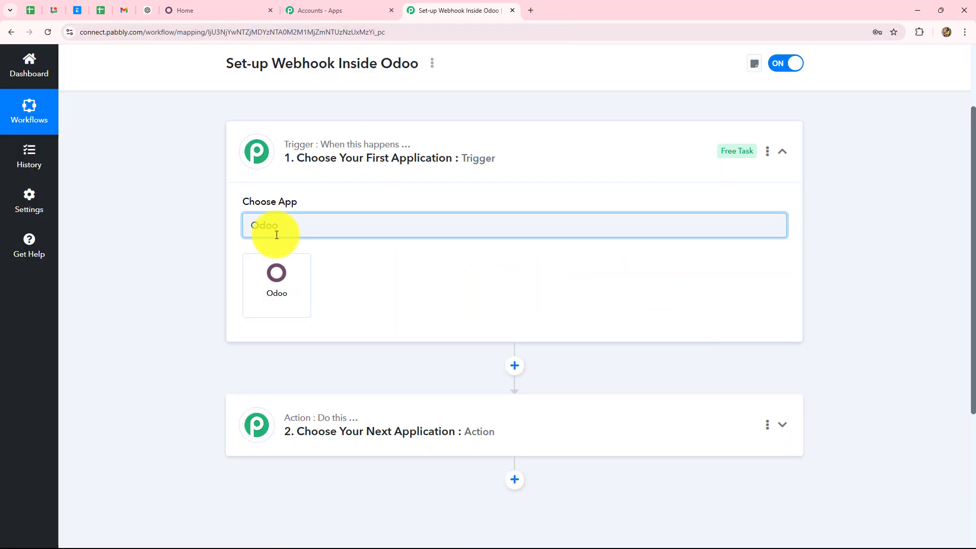
click(275, 283)
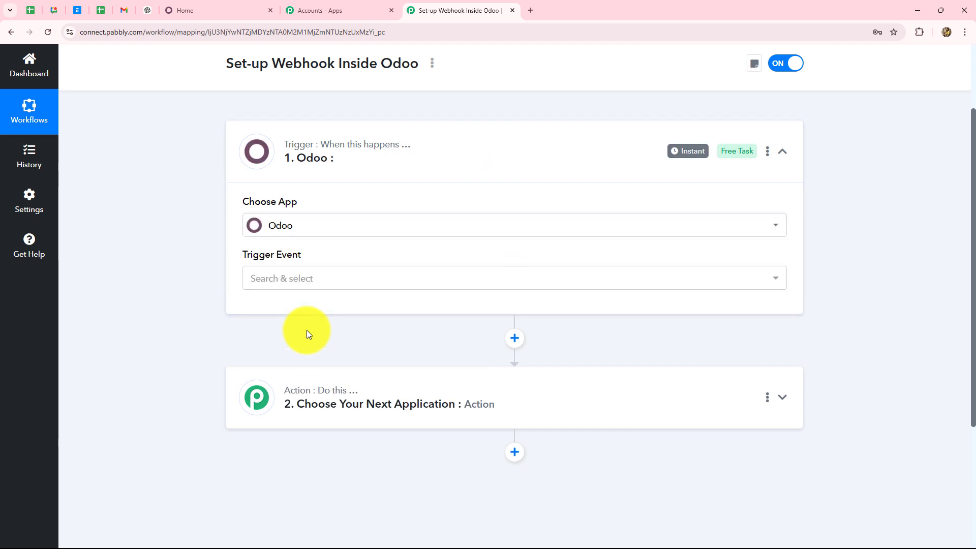
click(307, 277)
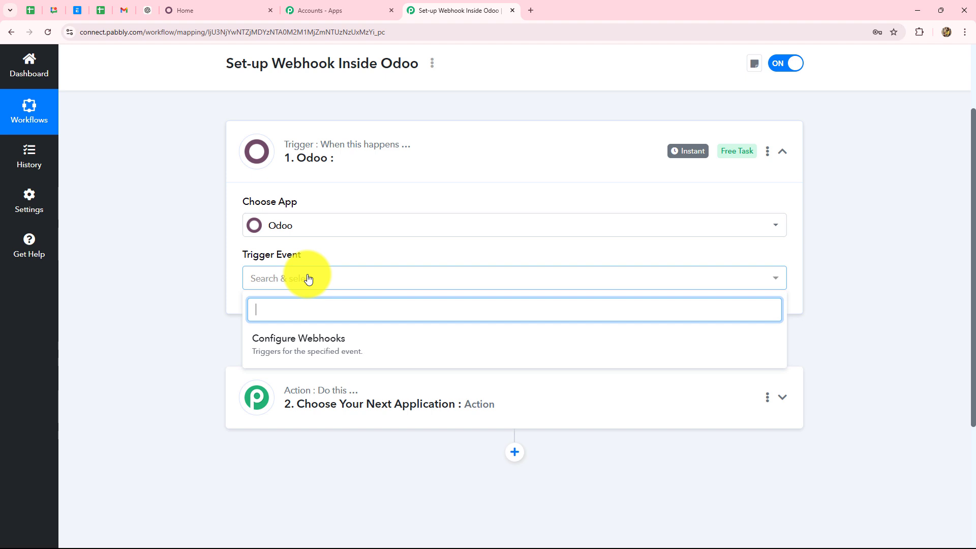
click(326, 350)
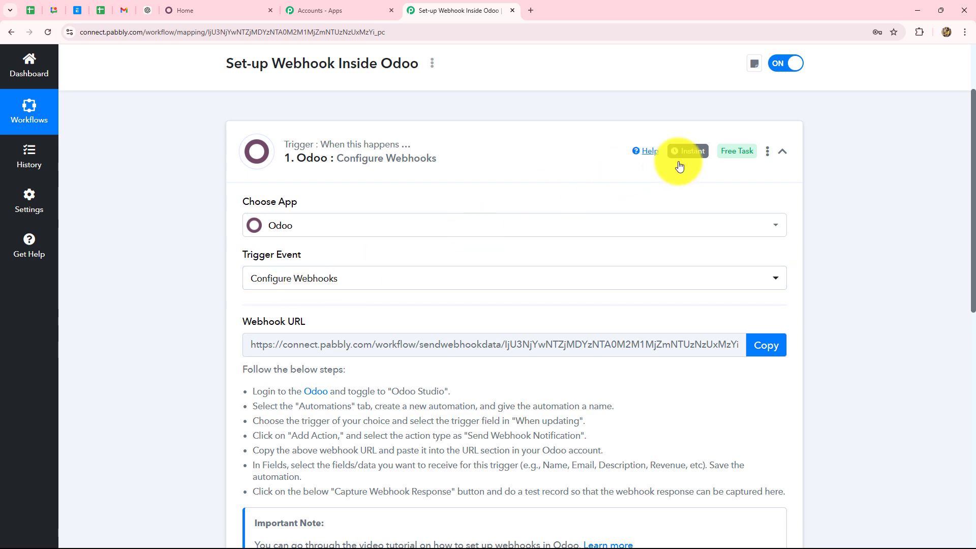
Copy the webhook URL so the trigger starts waiting for a webhook response
scroll(925, 261, down, 5)
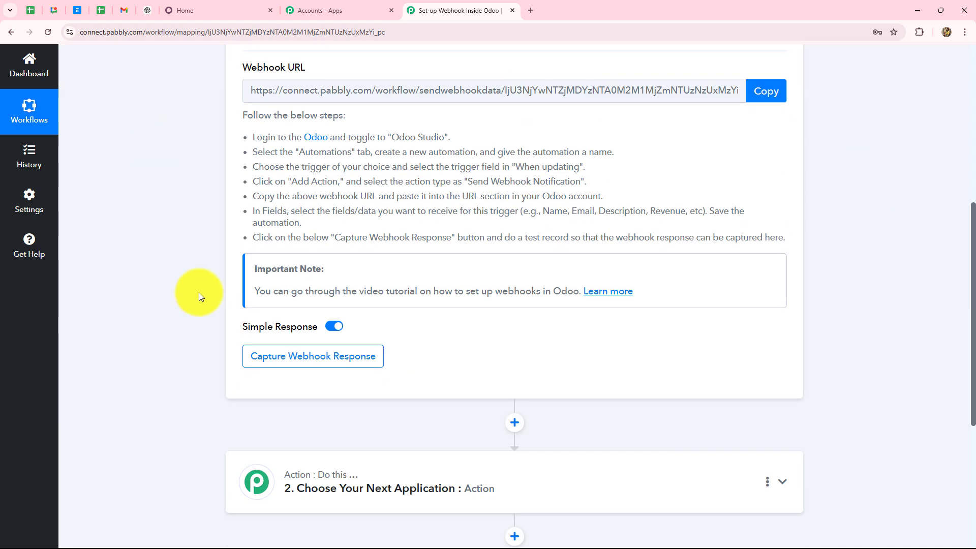
scroll(199, 292, up, 5)
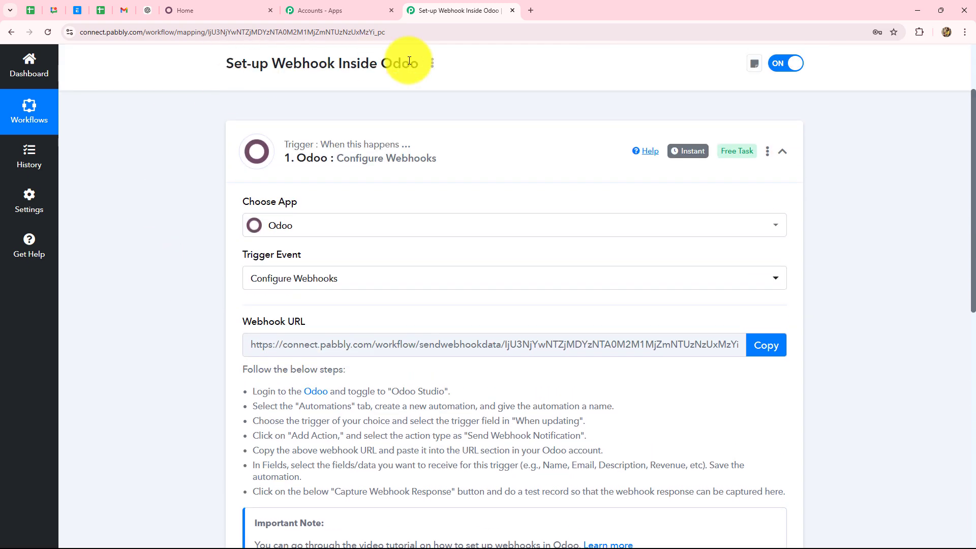
scroll(156, 218, down, 5)
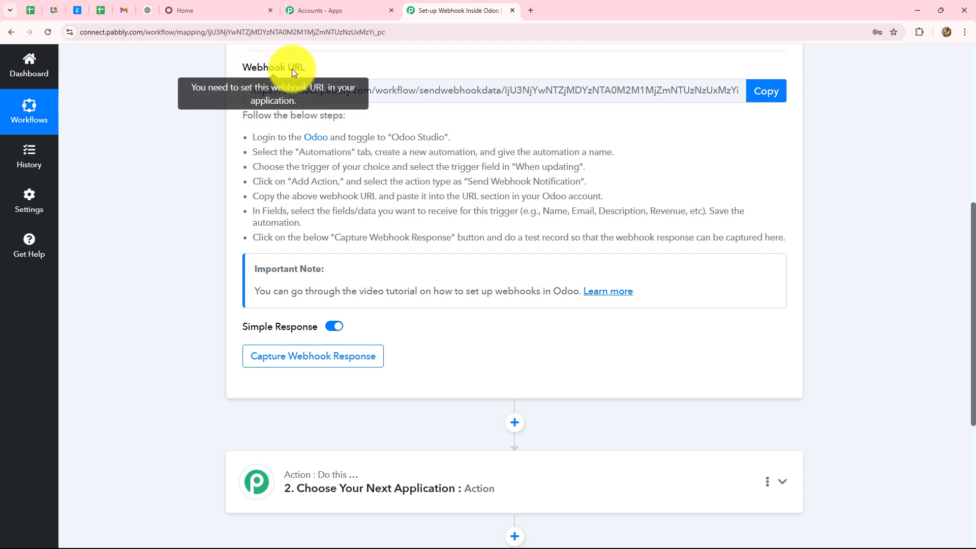
click(751, 96)
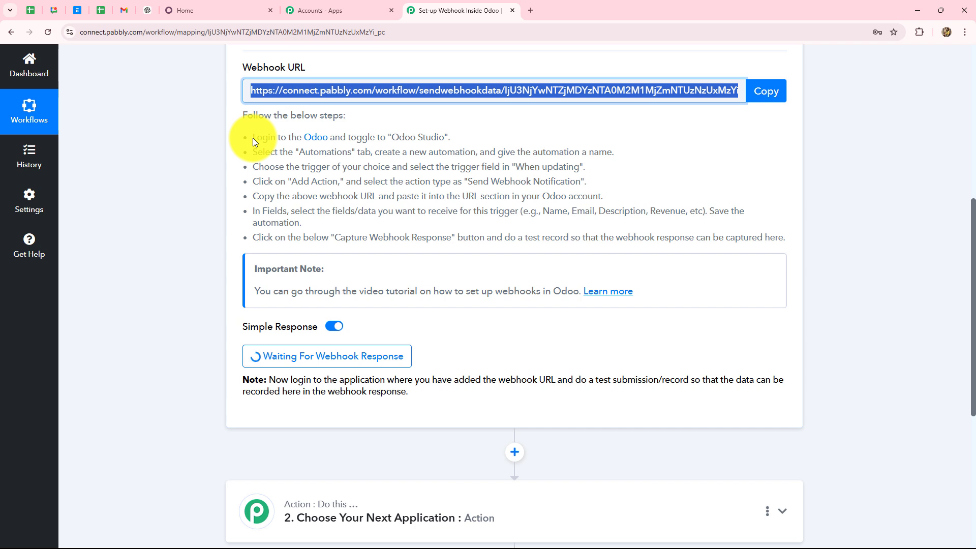
drag(252, 138, 841, 213)
click(841, 212)
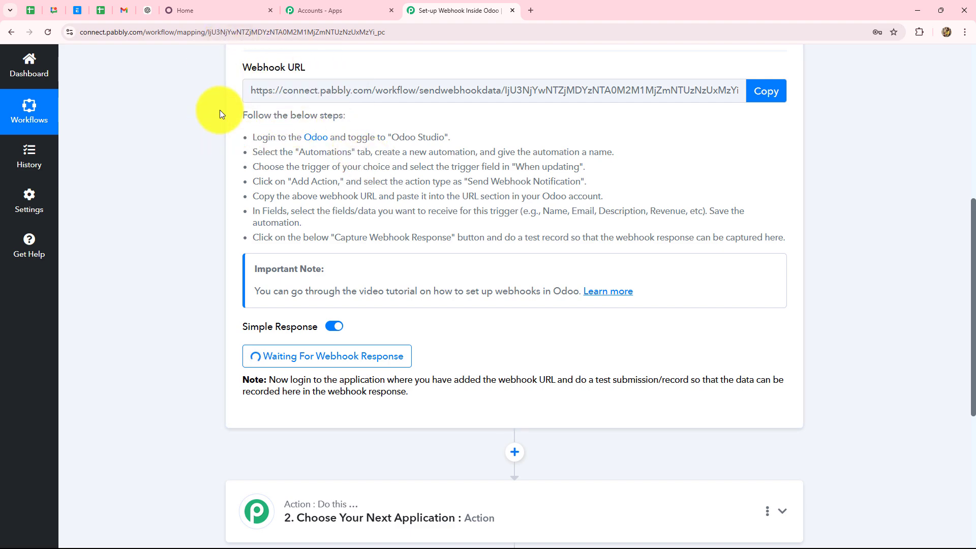
Go back to the Odoo home screen
scroll(239, 157, up, 4)
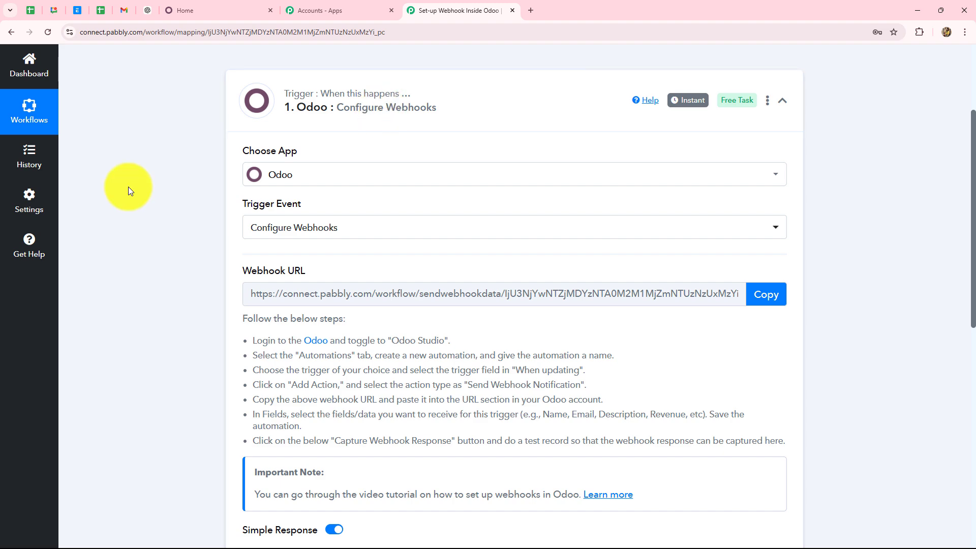
scroll(128, 187, down, 4)
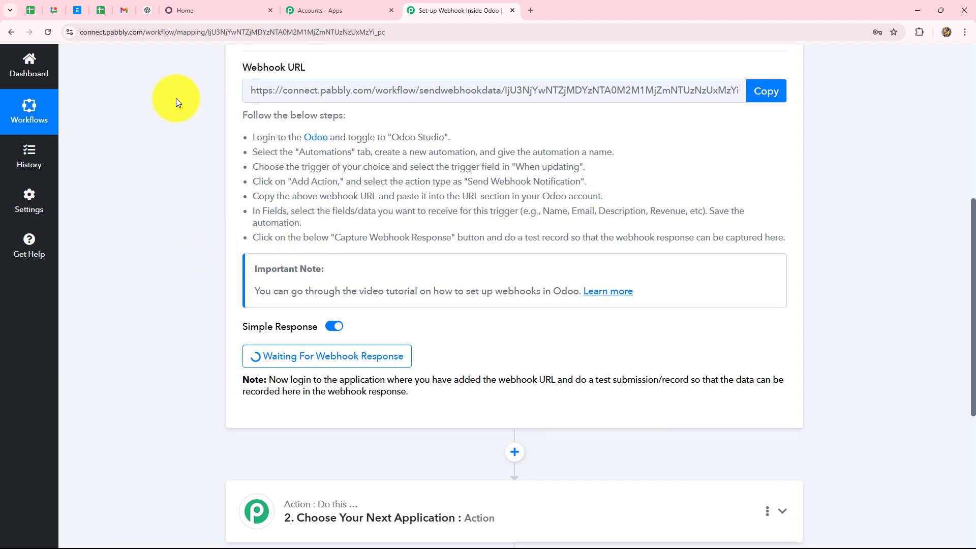
click(193, 6)
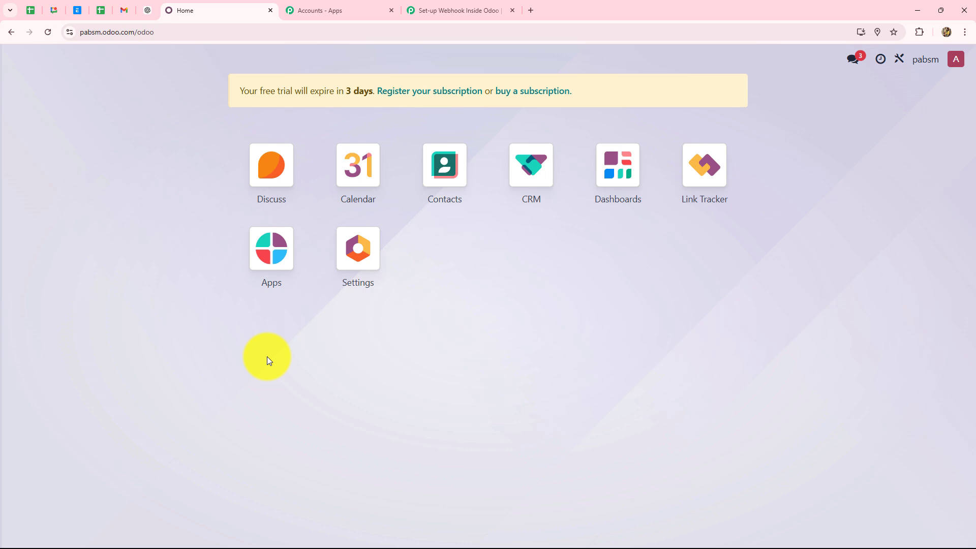
Open the Contacts app in Odoo Studio and show its Automations list
click(445, 174)
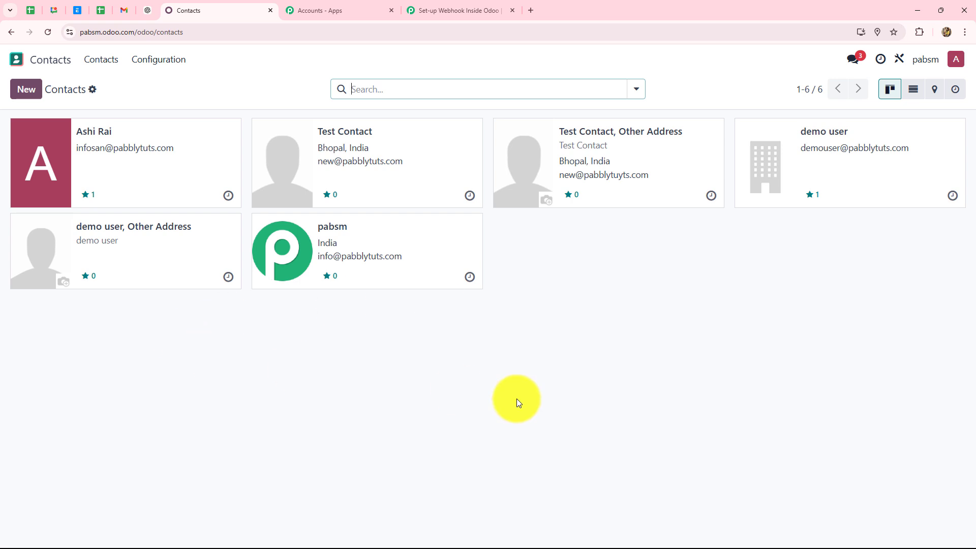
click(900, 61)
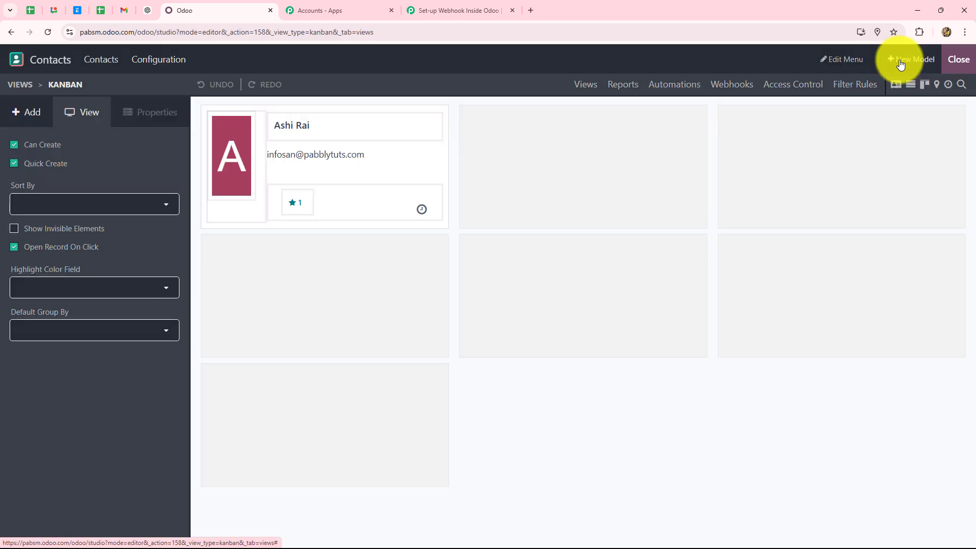
click(675, 90)
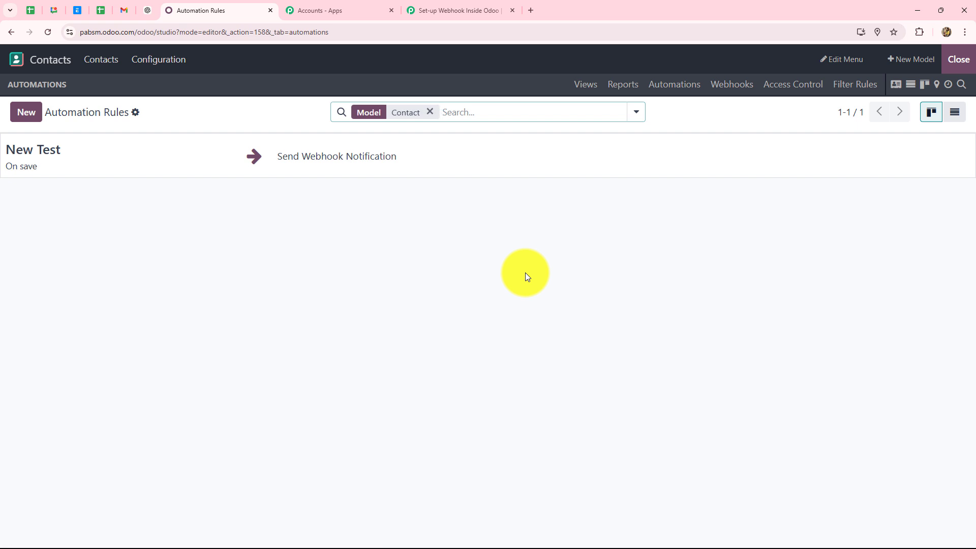
Create an automation rule named 'New Contacts' triggered On save, and start adding an action
click(26, 112)
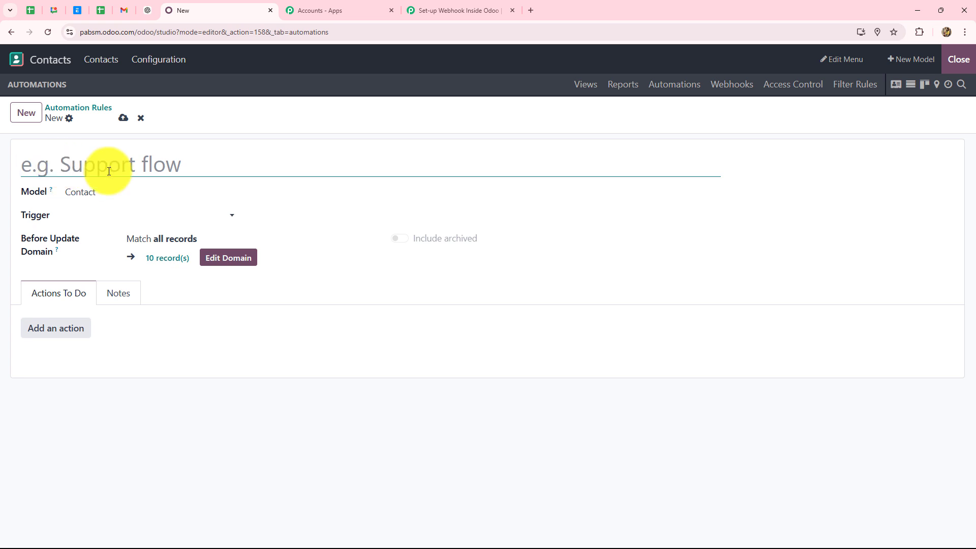
text(New Contacts)
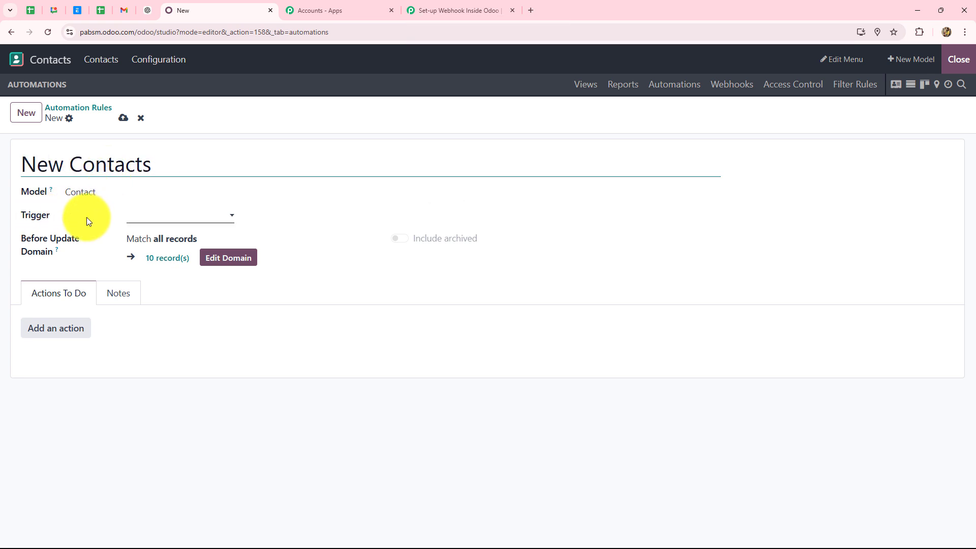
click(138, 222)
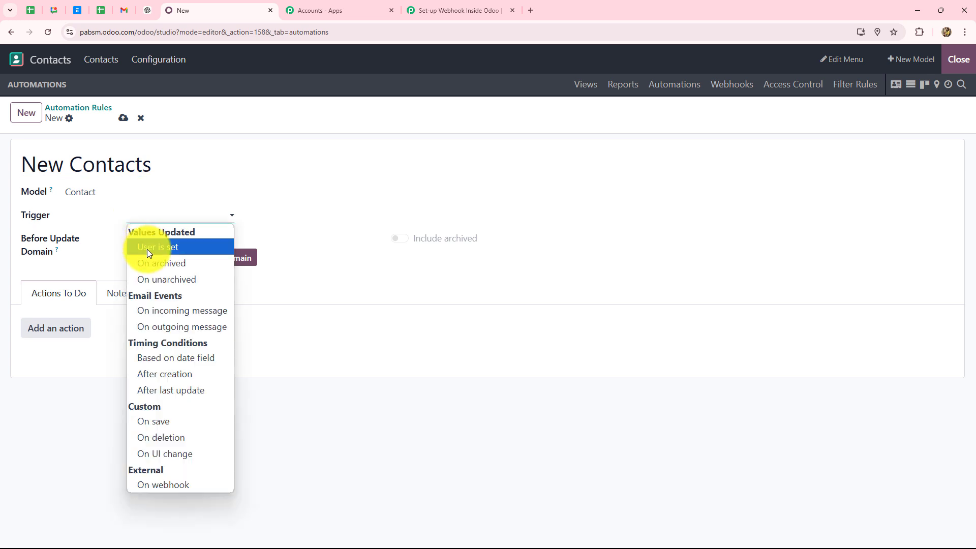
click(154, 420)
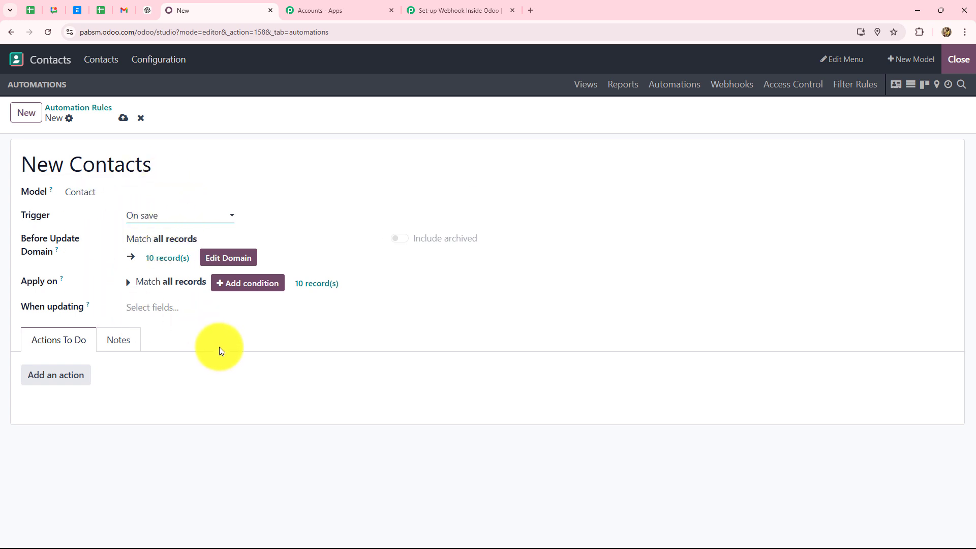
click(49, 376)
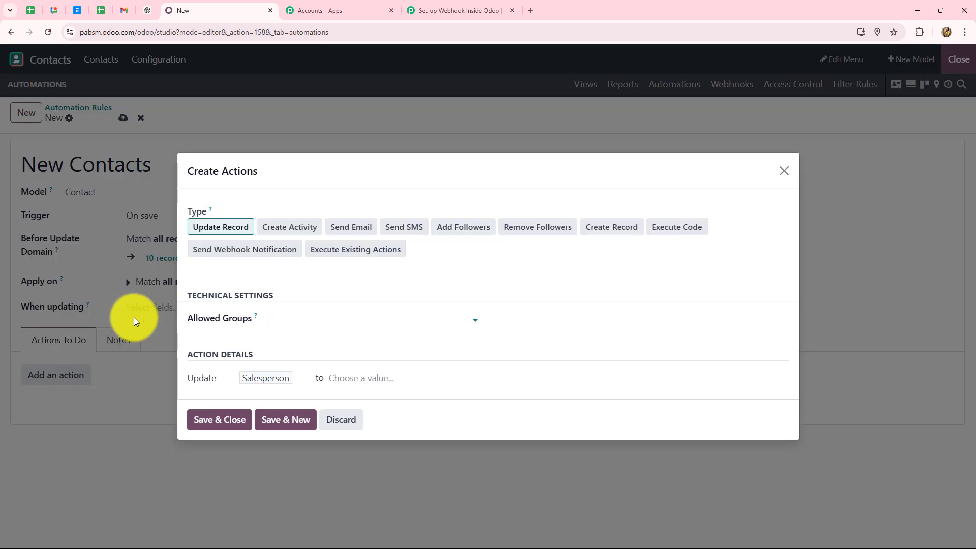
Make the action Send Webhook Notification using the pasted Pabbly webhook URL
click(267, 256)
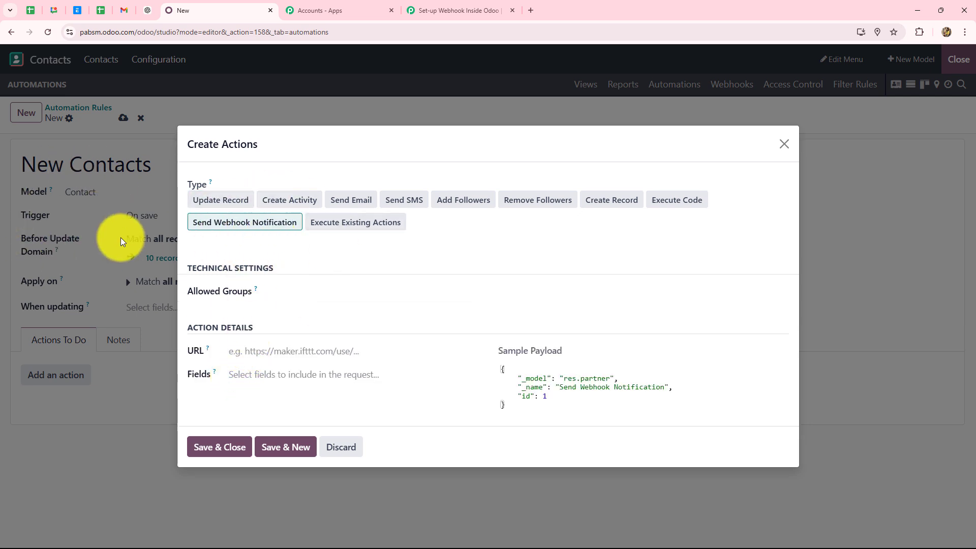
click(243, 352)
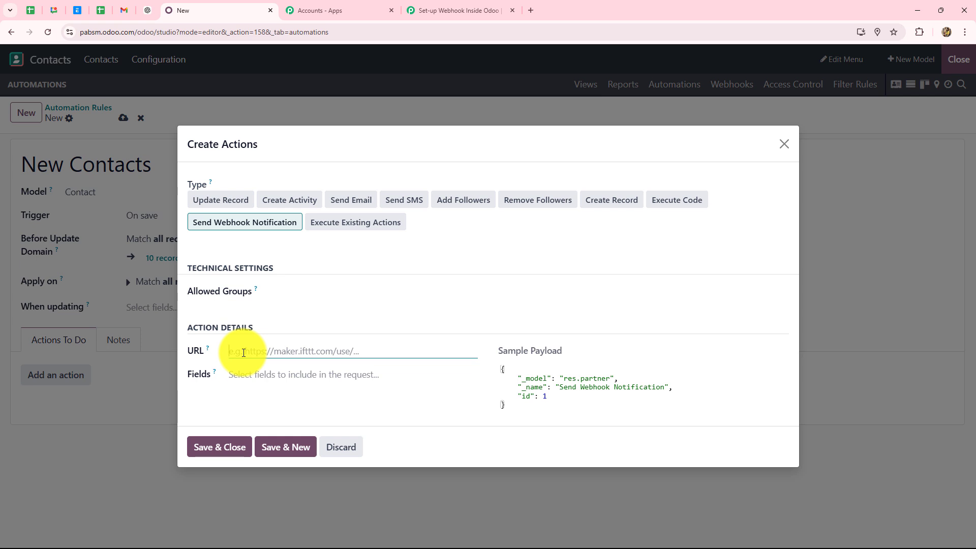
key(ctrl+v)
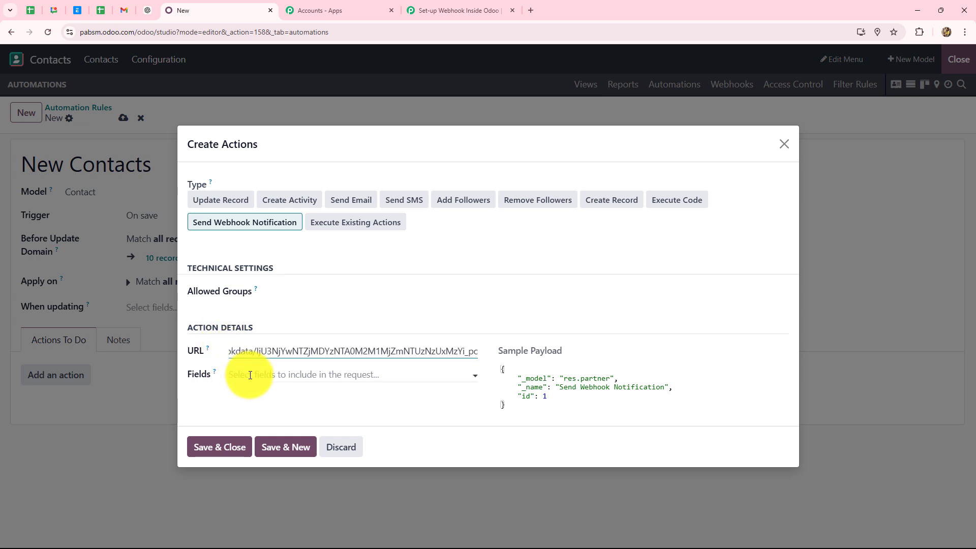
Send the Name, Email, Phone and City fields, then Save & Close the action
click(250, 376)
text(name)
click(258, 467)
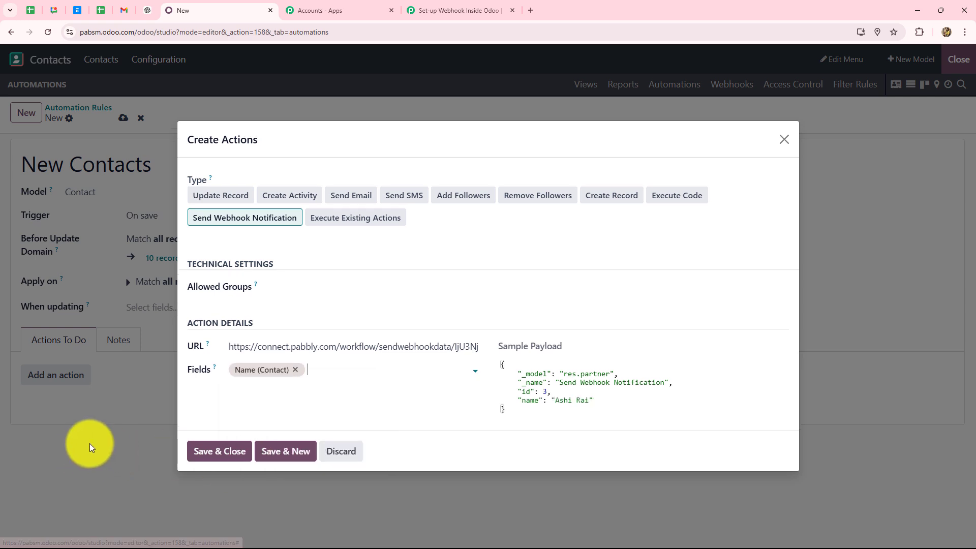
text(em)
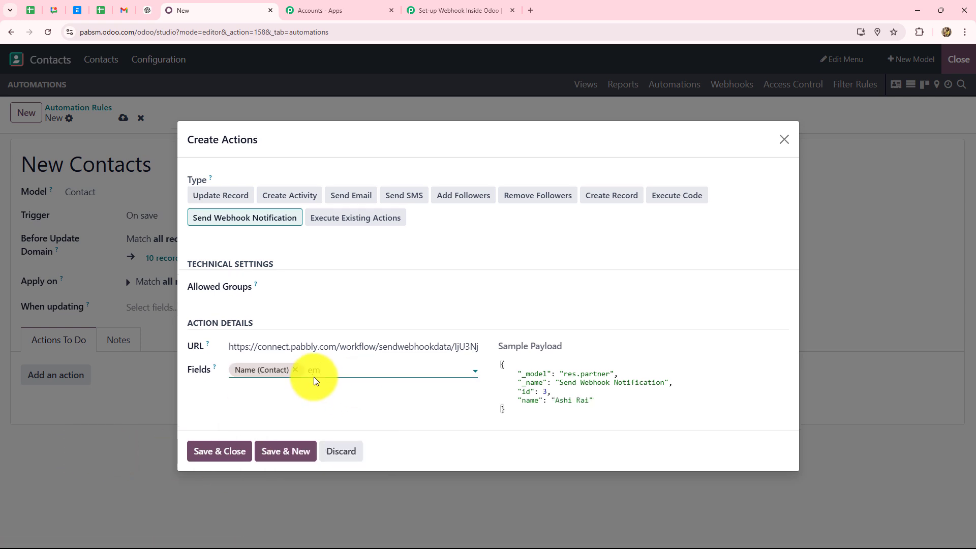
text(ail)
click(322, 387)
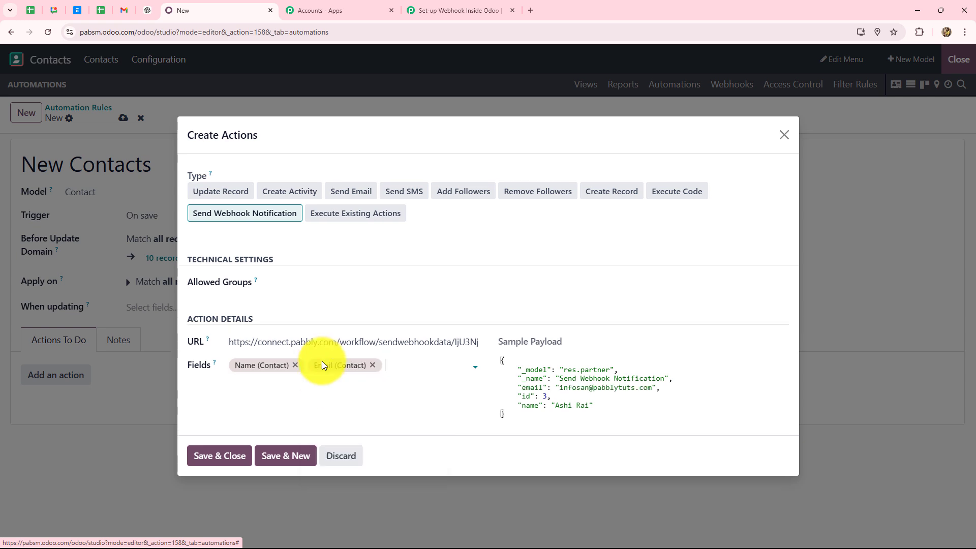
text(pho)
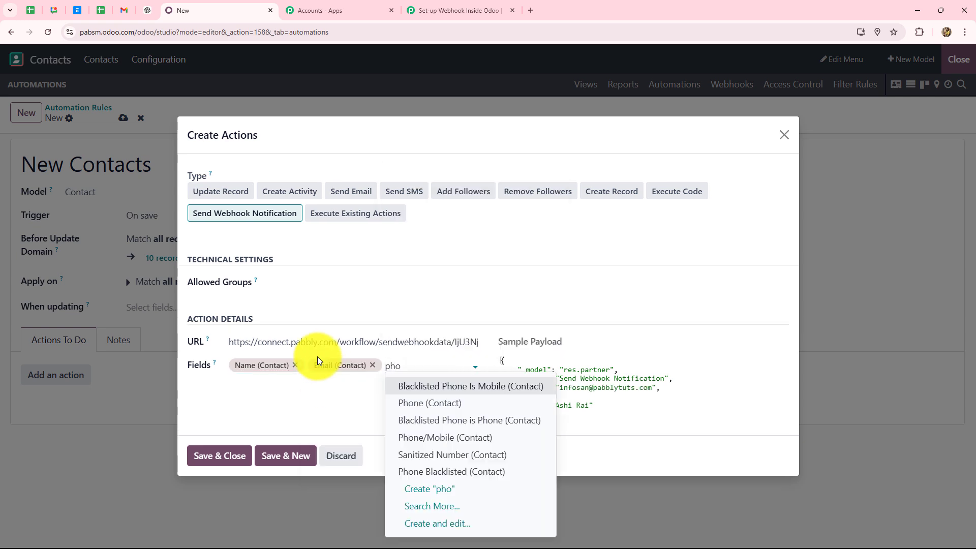
click(409, 401)
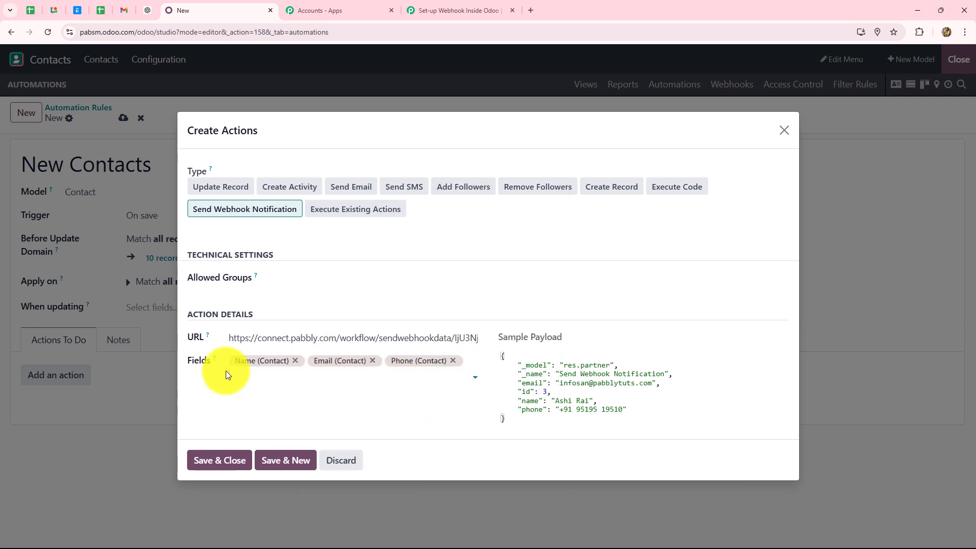
text(c)
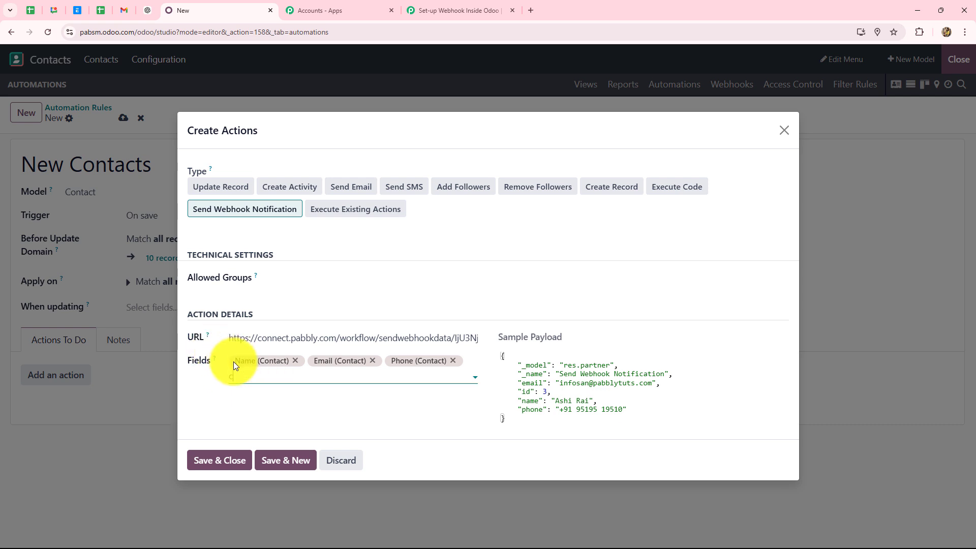
text(t) Cit)
click(250, 399)
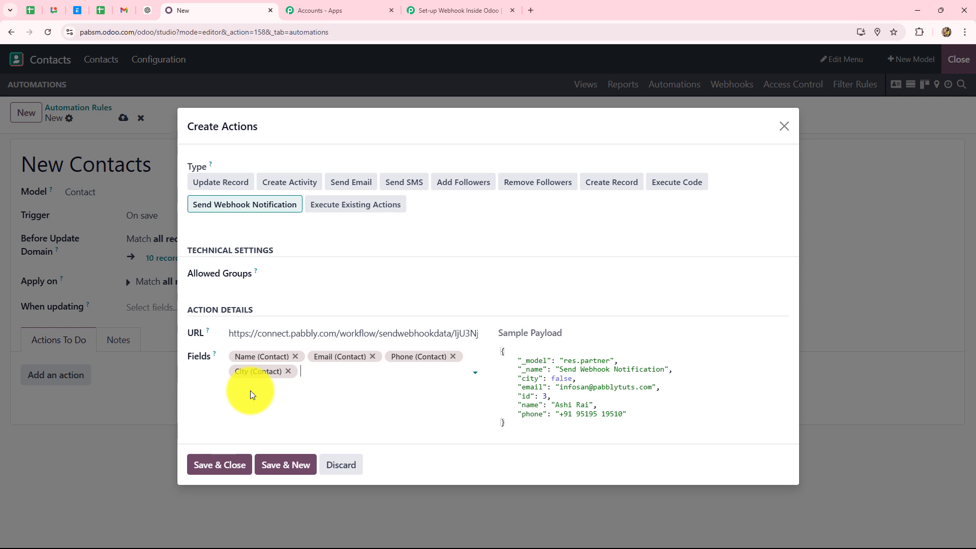
click(220, 465)
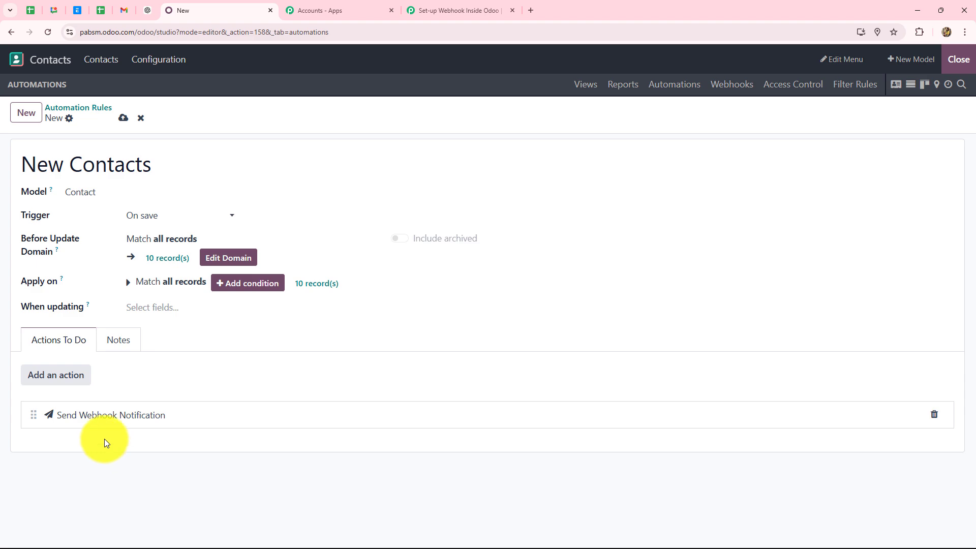
Check the Pabbly trigger's note about creating a test record, then return to Odoo
click(435, 6)
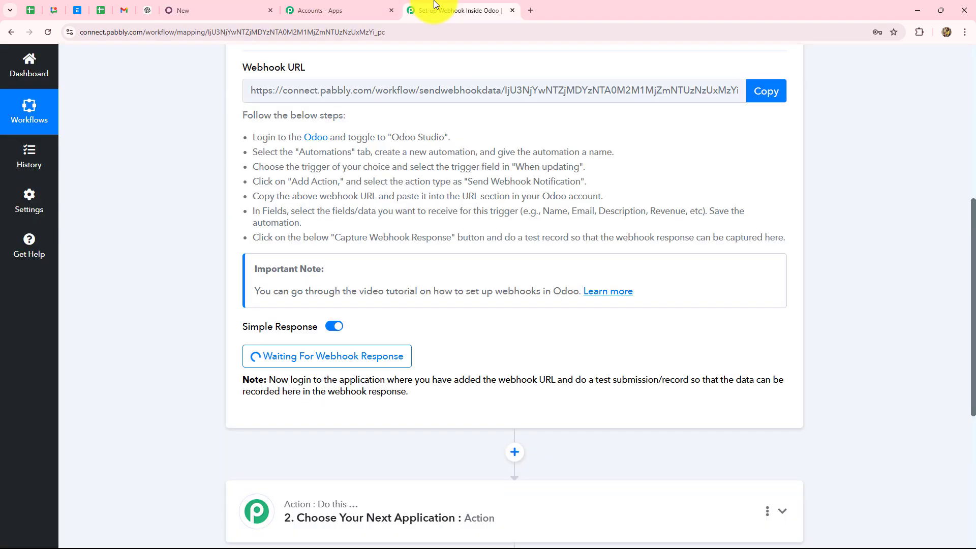
scroll(624, 217, down, 3)
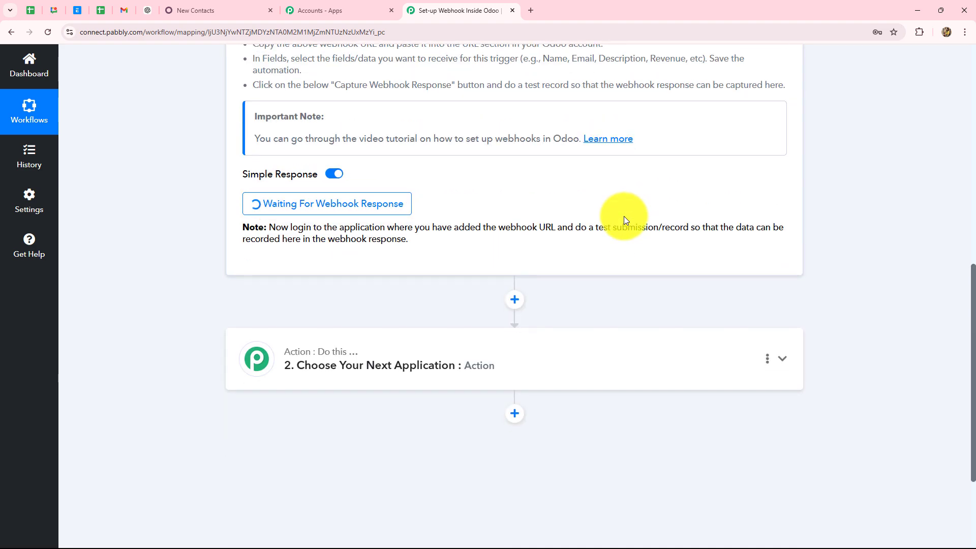
triple_click(276, 228)
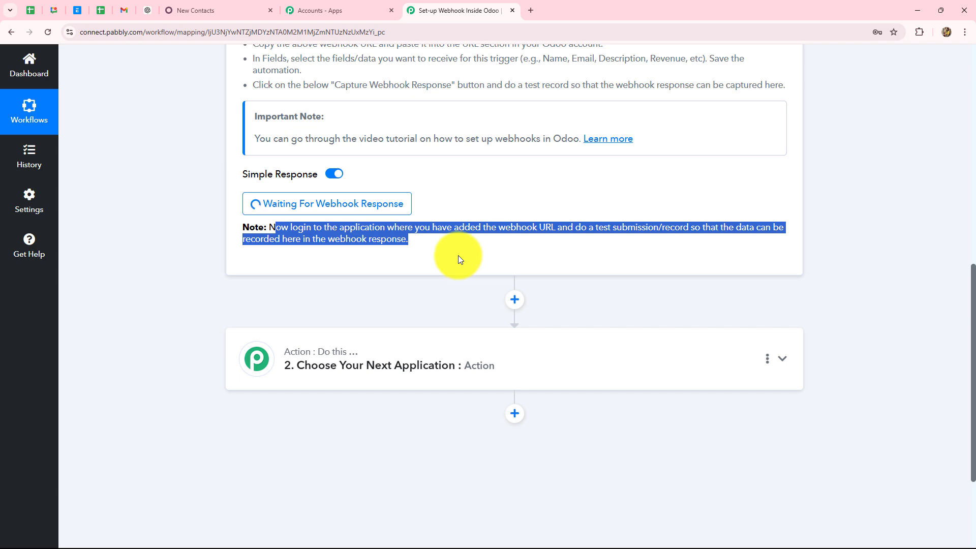
click(459, 255)
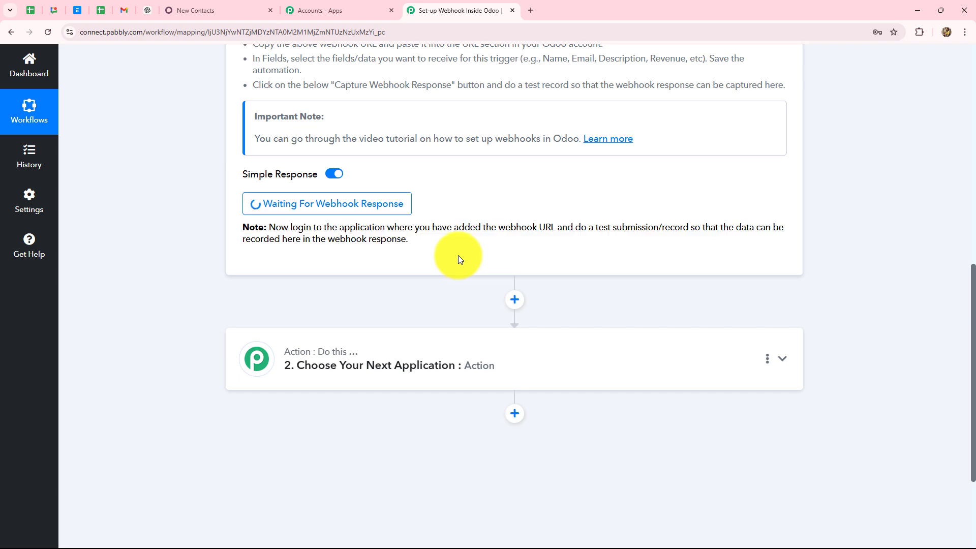
scroll(459, 256, up, 5)
scroll(458, 256, up, 3)
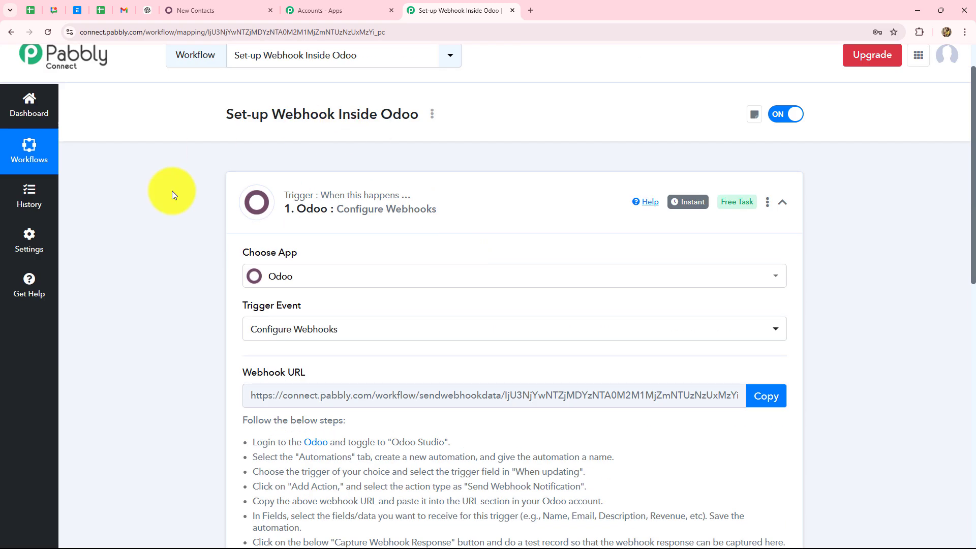
click(221, 9)
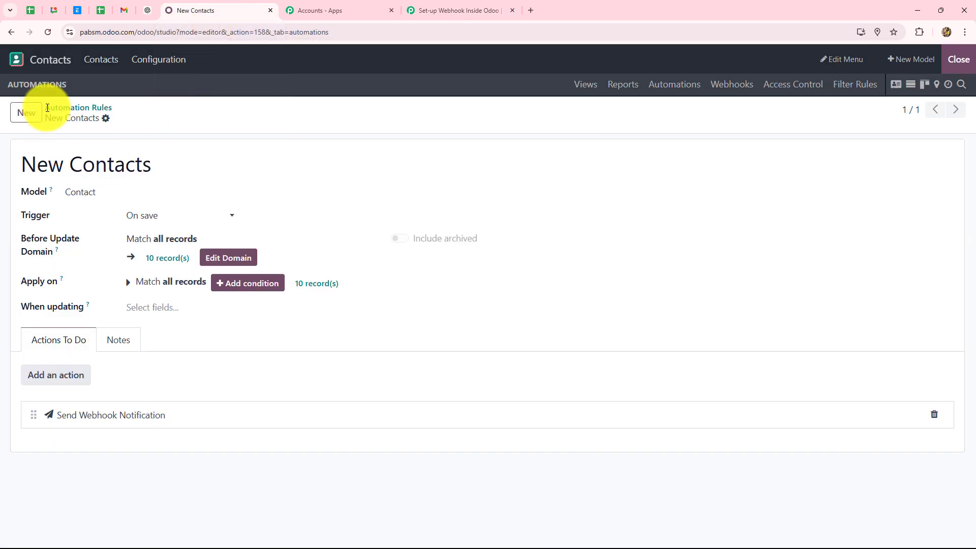
Start a new individual contact and enter the contact's full name
click(24, 117)
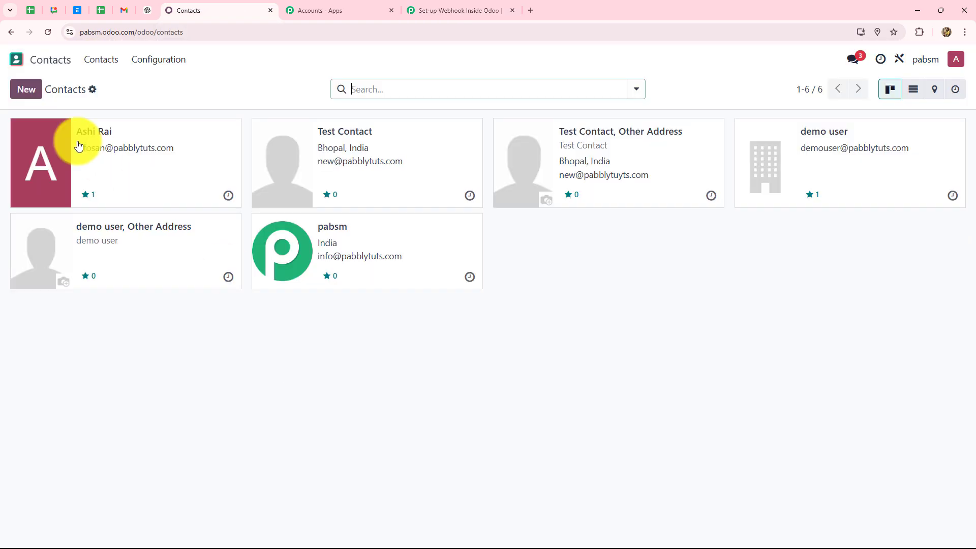
click(26, 94)
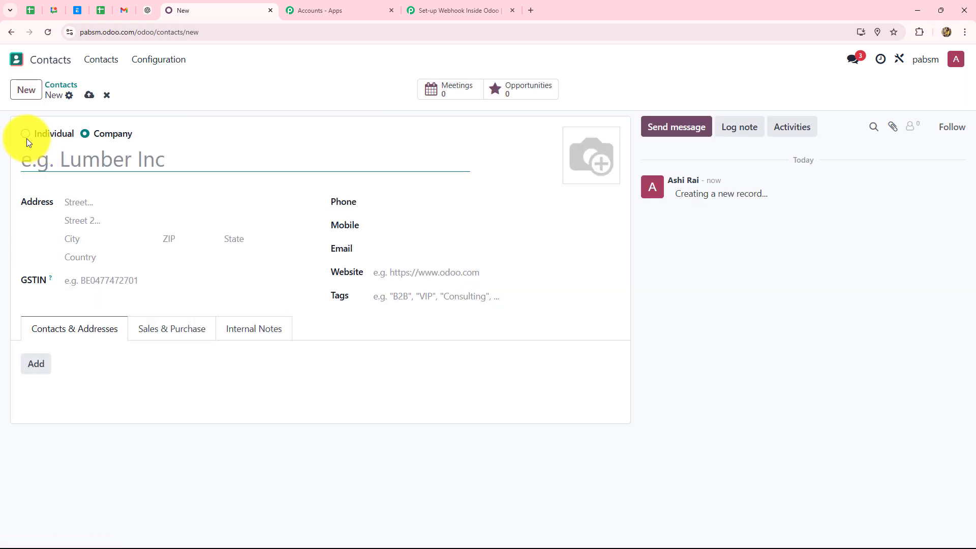
click(26, 135)
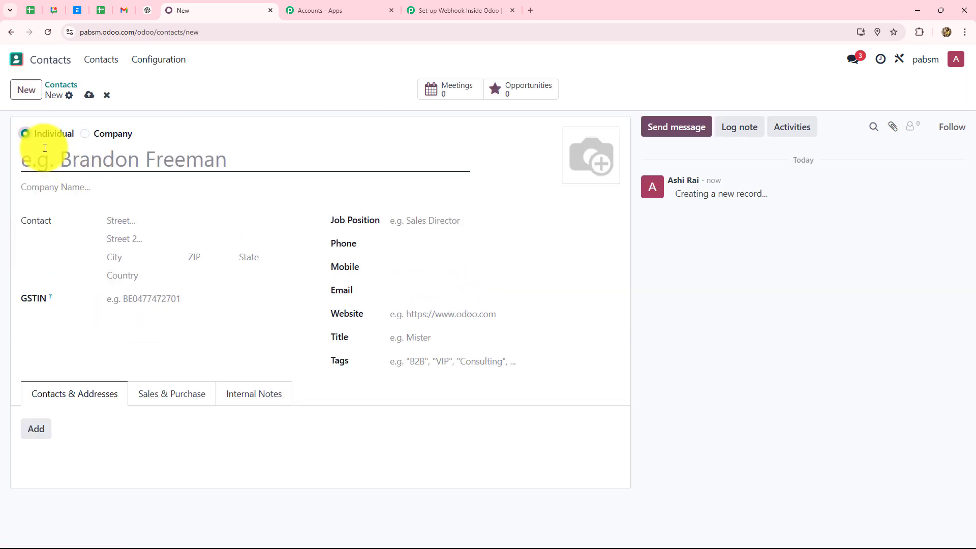
click(53, 160)
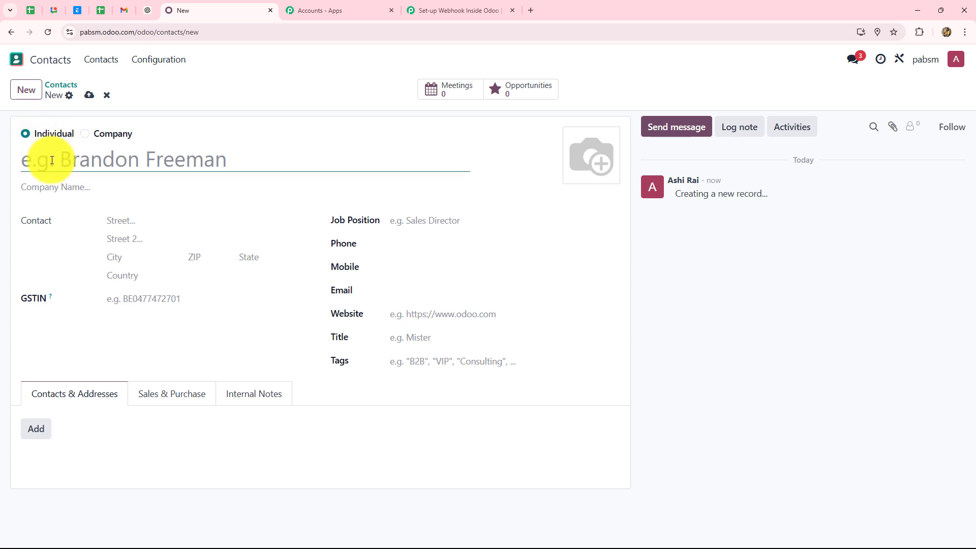
key(Caps_Lock)
text(Smart User)
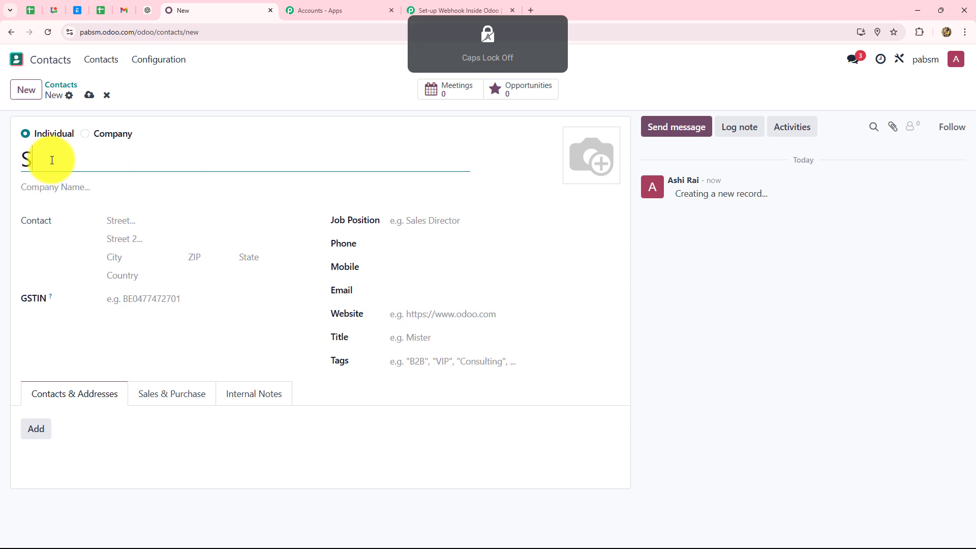
Fill in the contact's street address, city, ZIP code and state
click(118, 222)
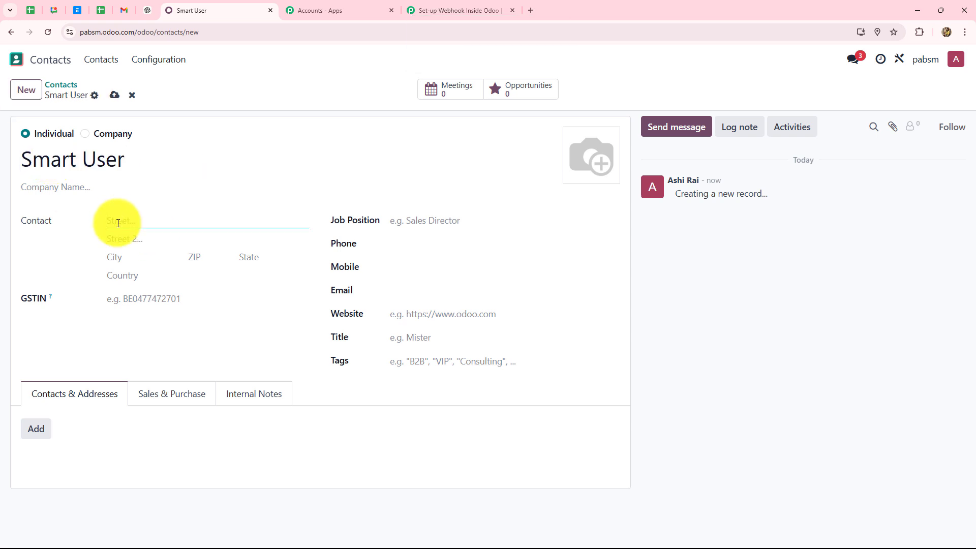
text(12)
key(Caps_Lock)
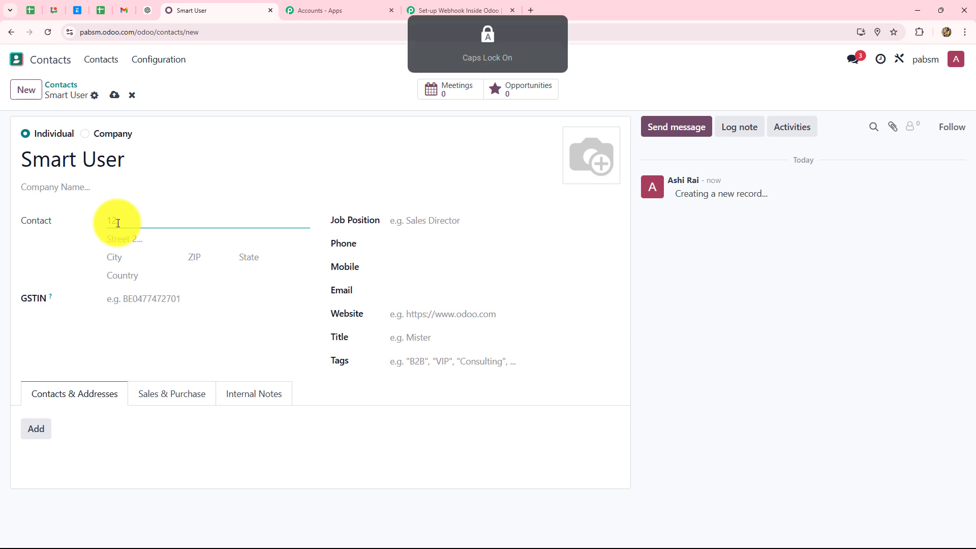
text(Ne)
click(122, 257)
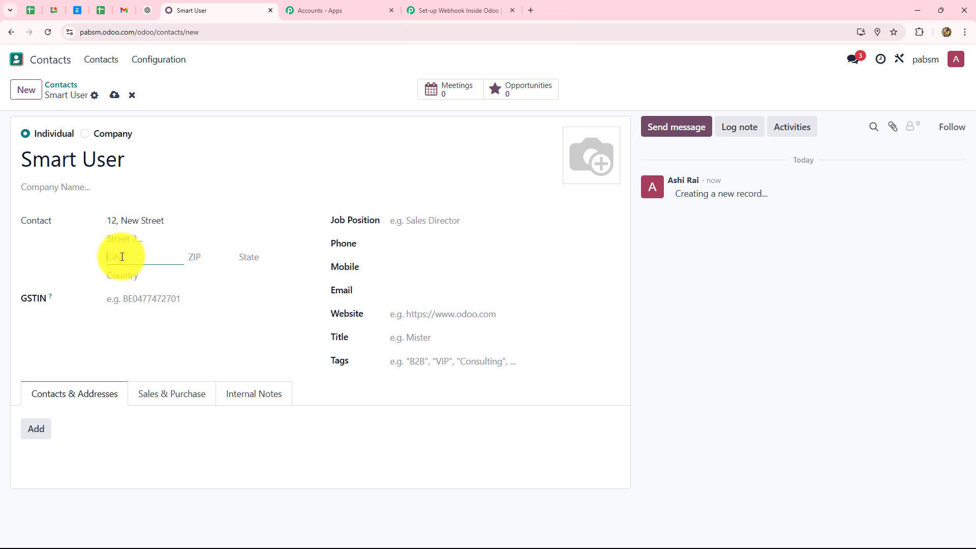
key(Caps_Lock)
text(B)
key(Caps_Lock)
text(hopal)
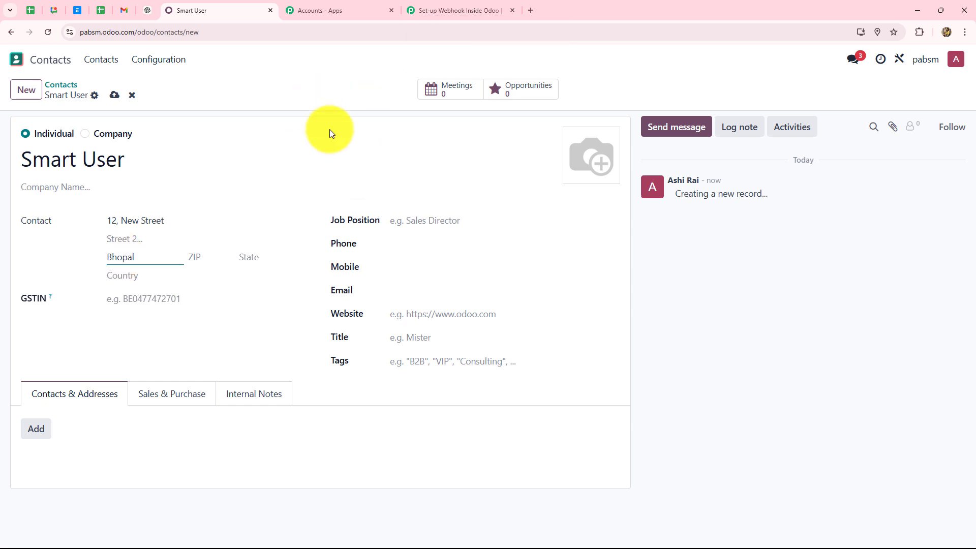
click(193, 257)
text(4)
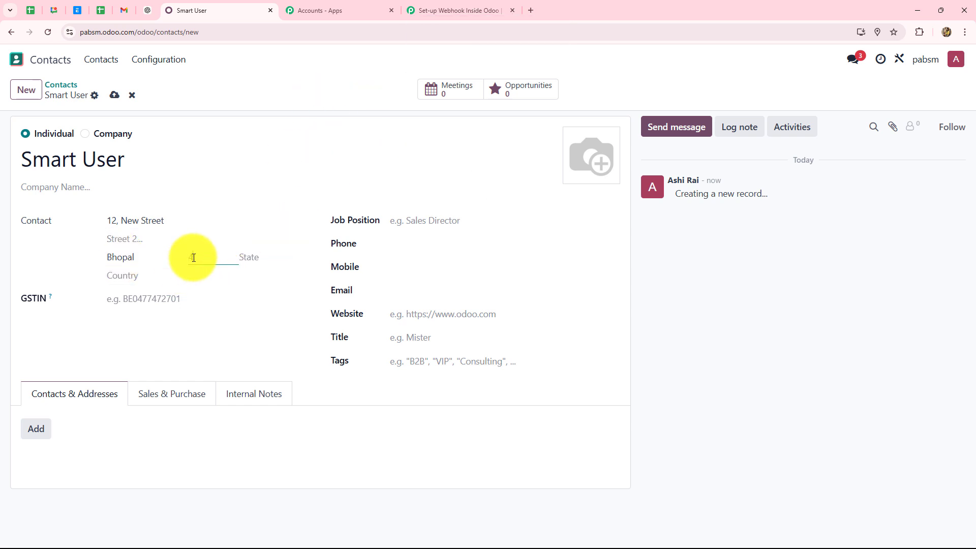
text(62003)
click(268, 256)
text(Madhya)
click(285, 279)
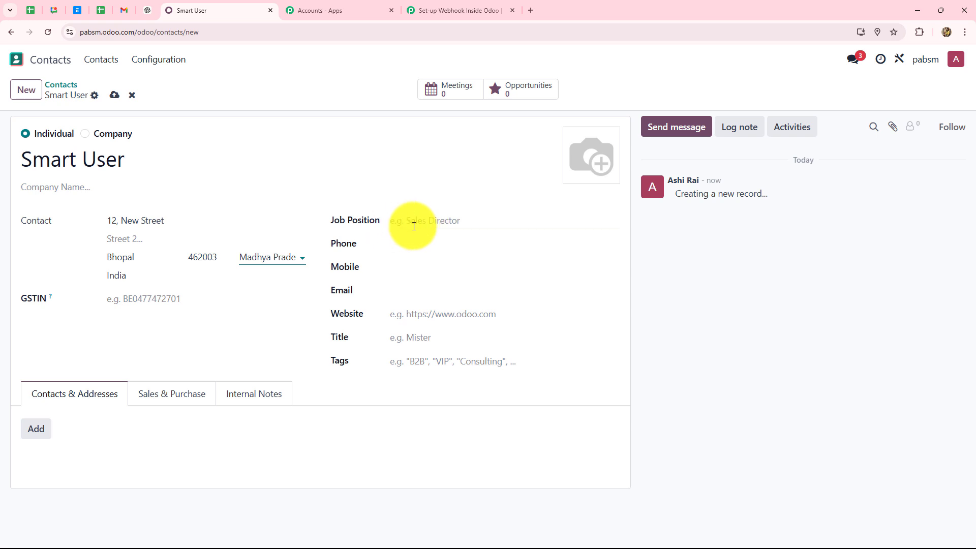
Enter the contact's phone number and email address
click(391, 245)
text(7979797979)
click(396, 290)
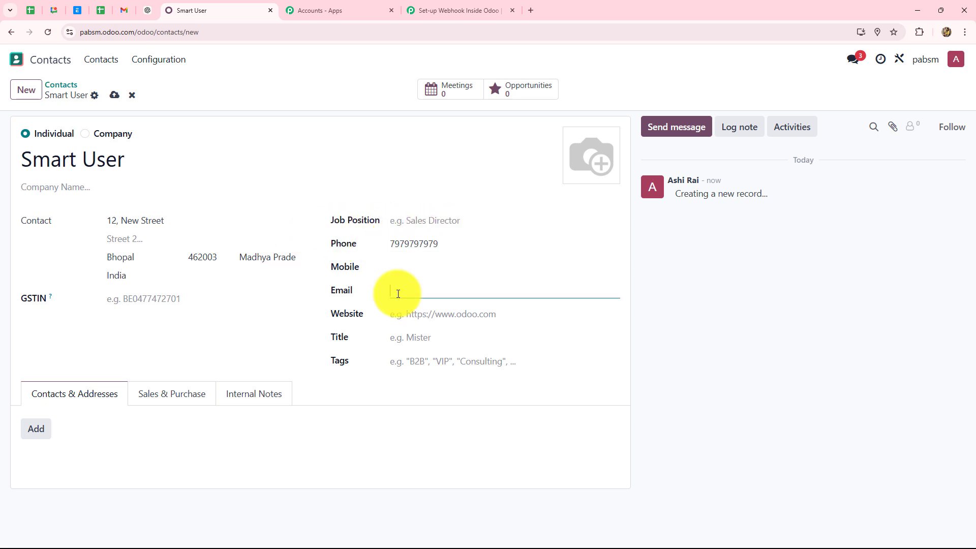
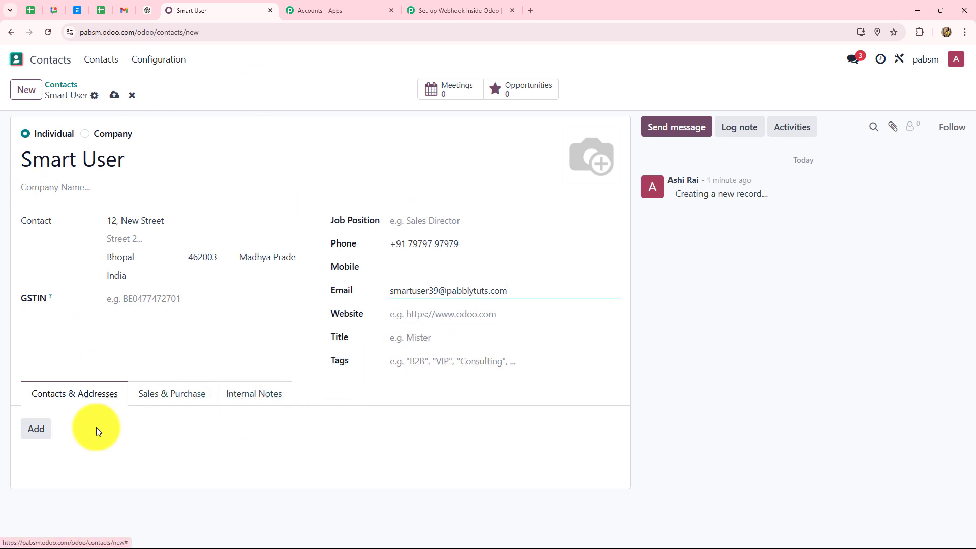
Add an extra address entry with the contact's name, email and phone, and save it
click(36, 429)
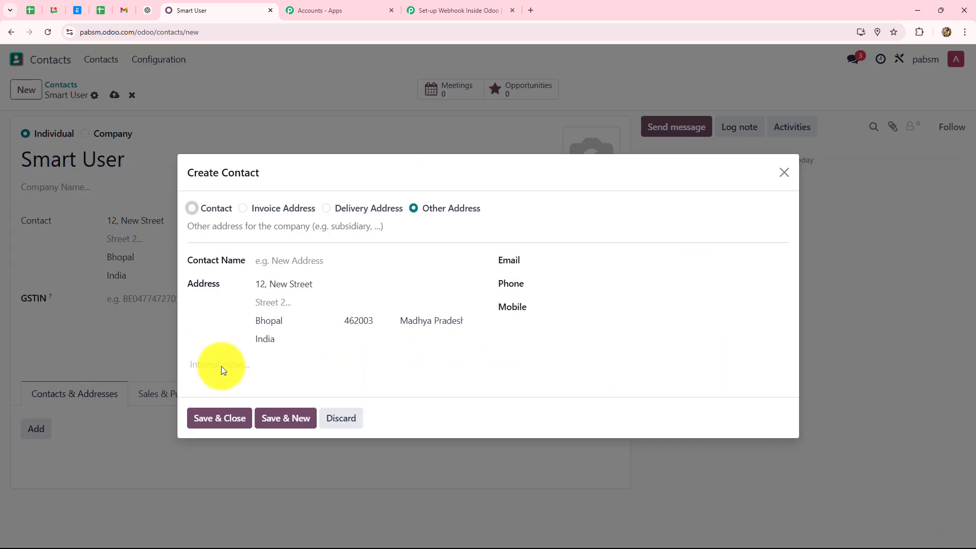
click(264, 262)
text(Smart)
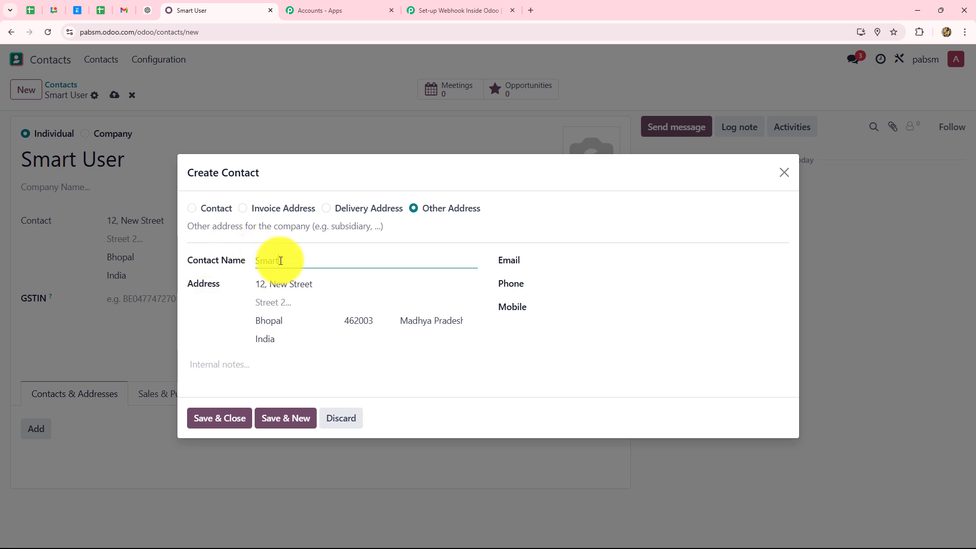
text( User)
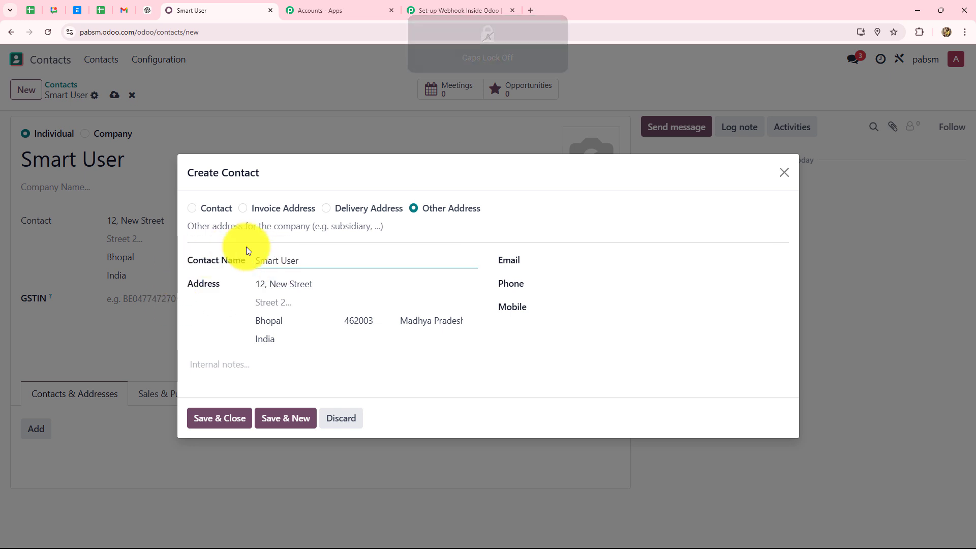
click(538, 258)
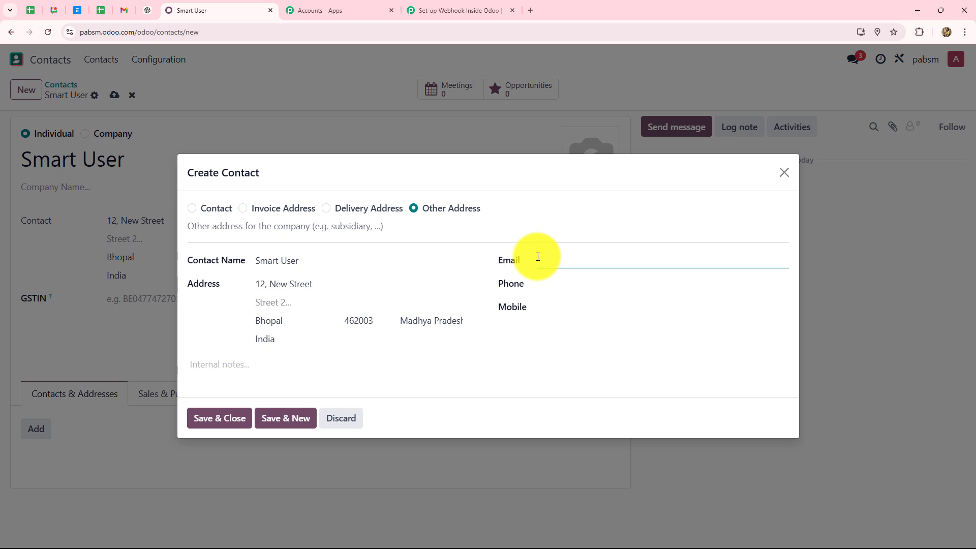
click(546, 283)
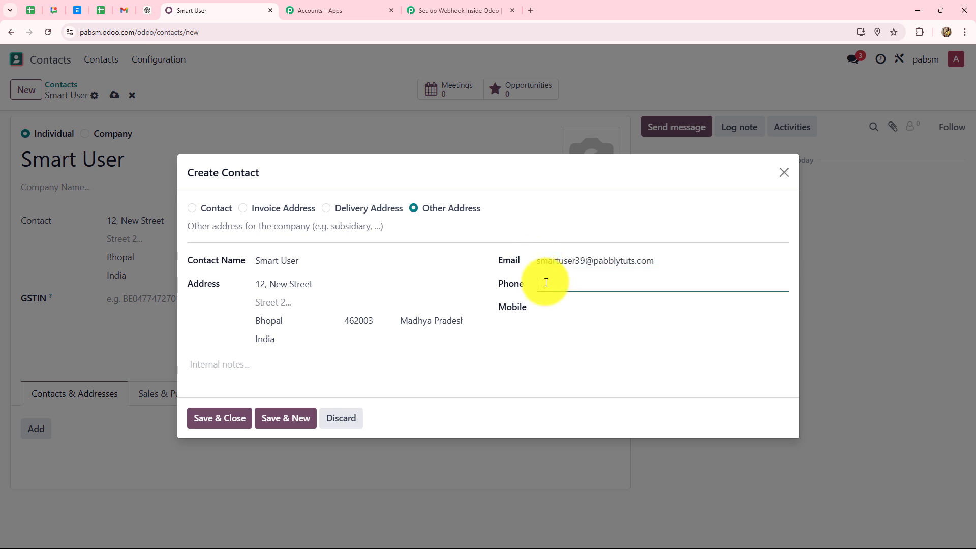
text(7979797979)
click(244, 419)
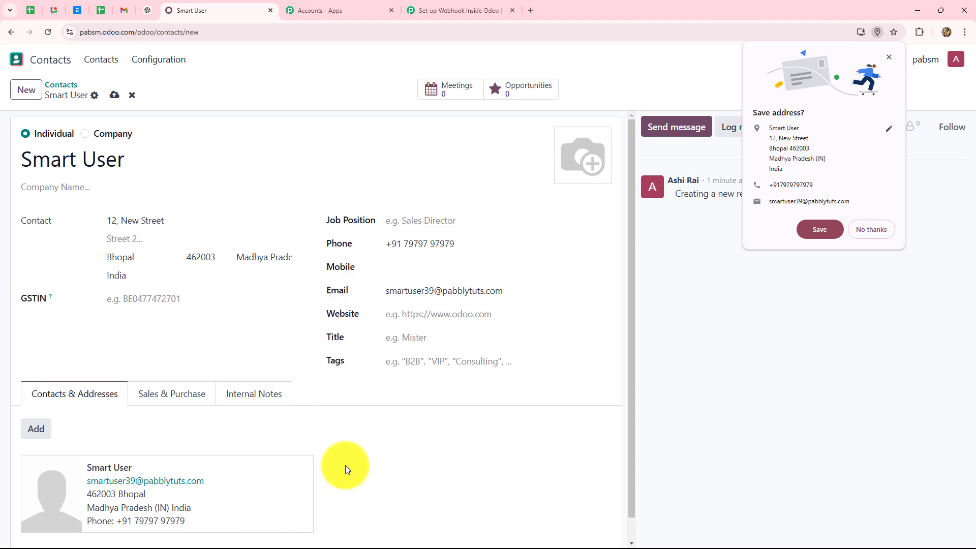
click(889, 57)
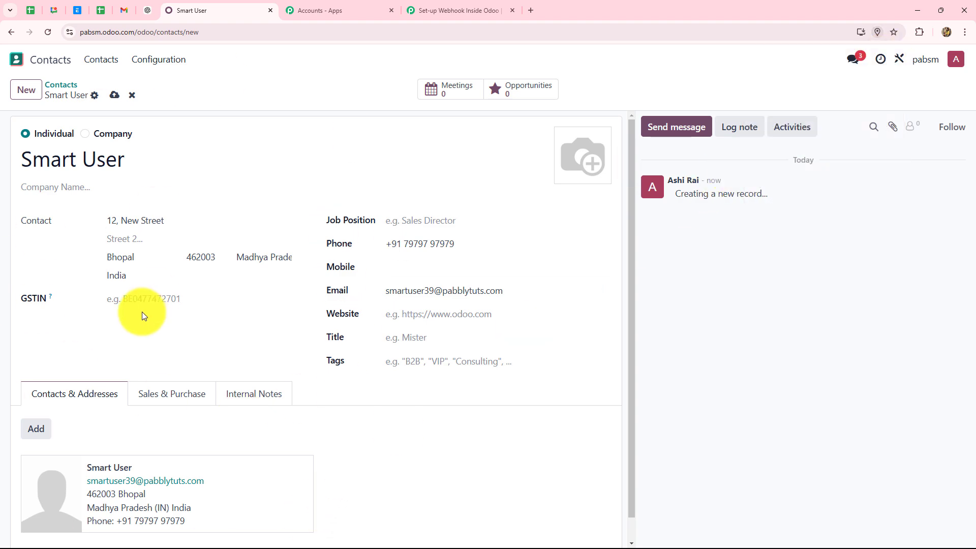
click(486, 7)
Review the received response values: phone, name, Id 12, email, city and model res.partner
scroll(851, 286, down, 5)
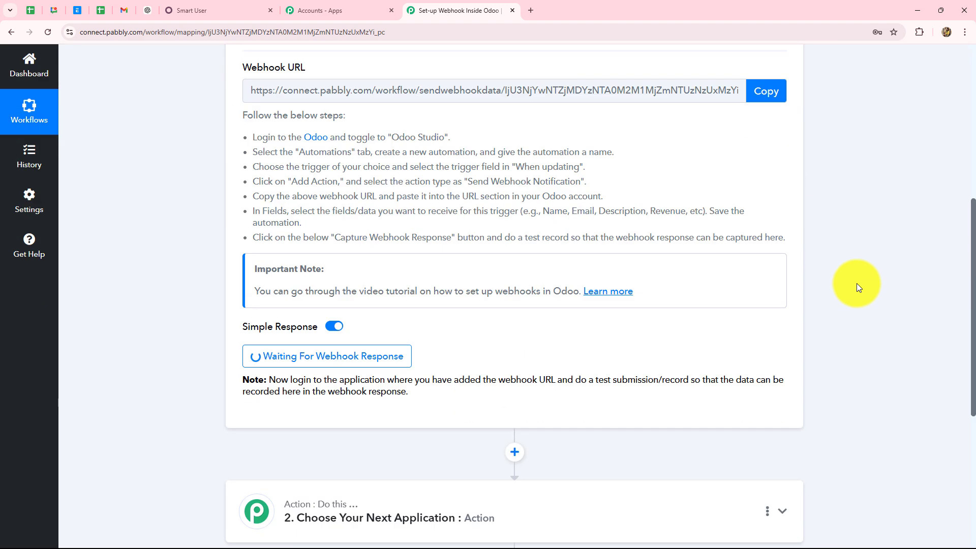
scroll(856, 287, down, 4)
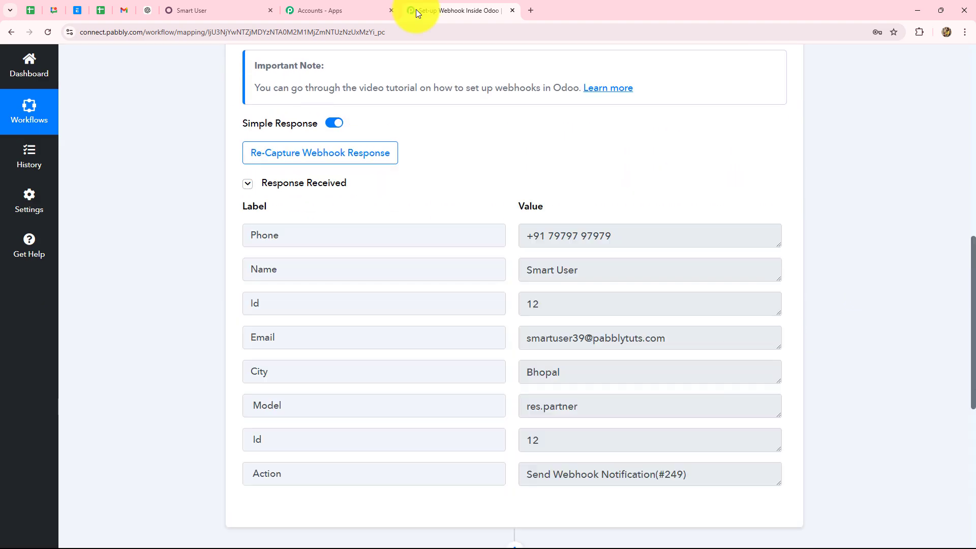
scroll(833, 293, down, 5)
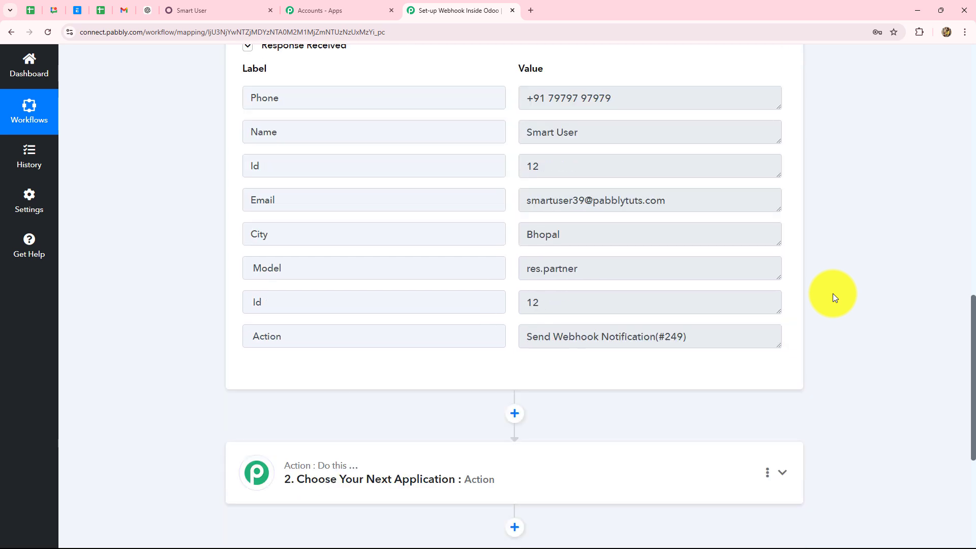
scroll(832, 294, up, 1)
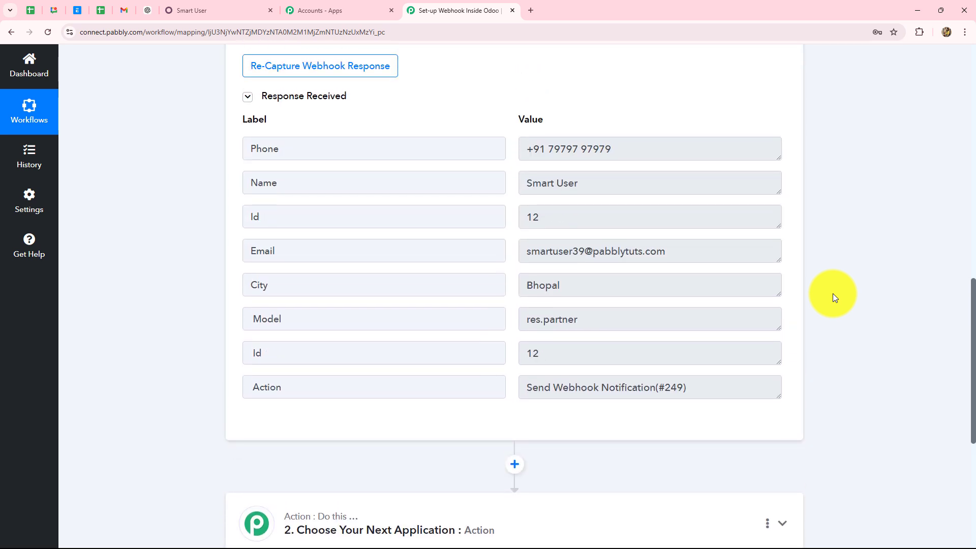
drag(615, 149, 513, 174)
drag(608, 186, 529, 192)
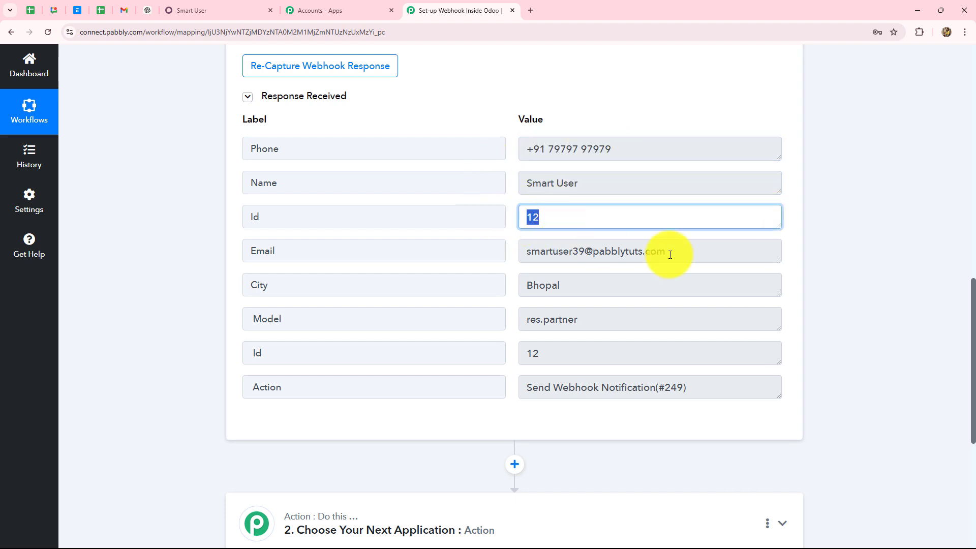
drag(669, 255, 584, 312)
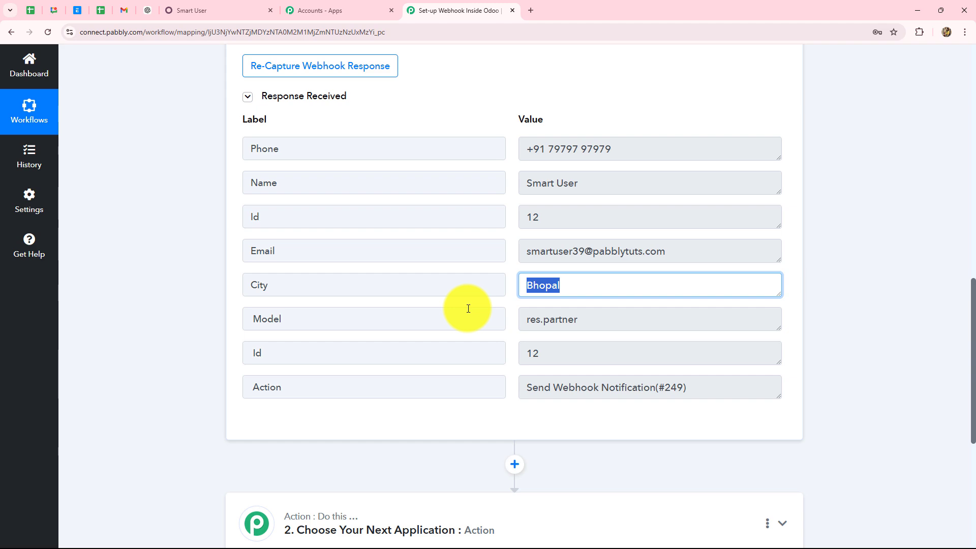
scroll(889, 318, up, 13)
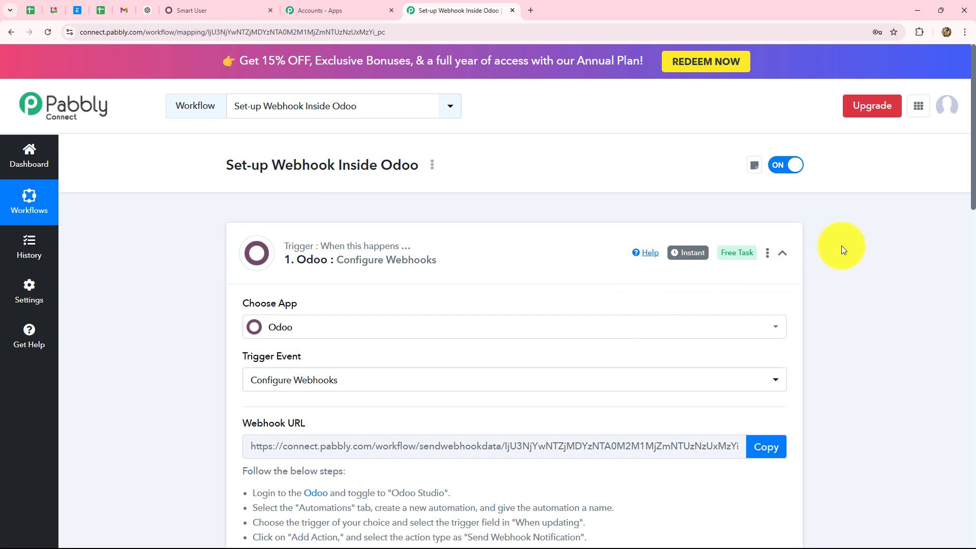
Review the Odoo trigger step's settings, then return to the saved Odoo contact record
click(782, 253)
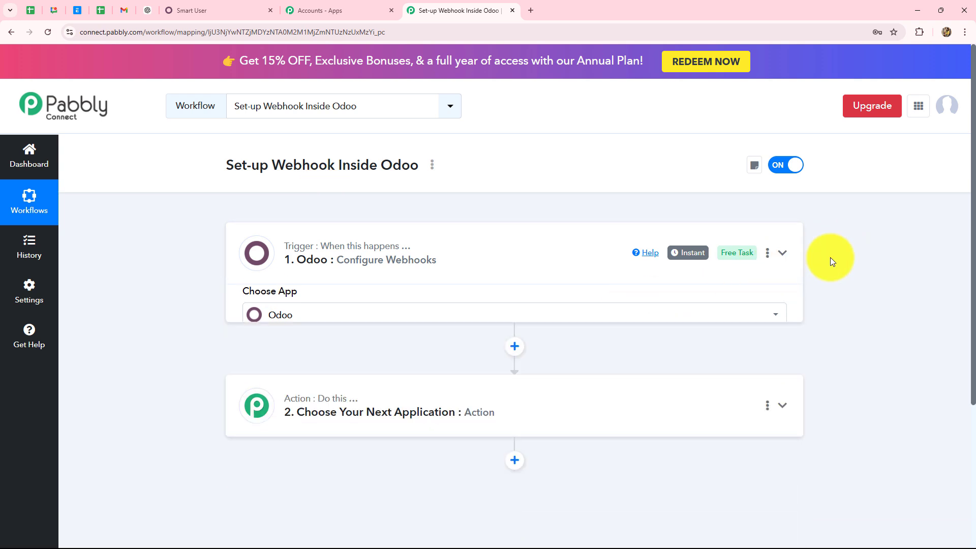
click(440, 248)
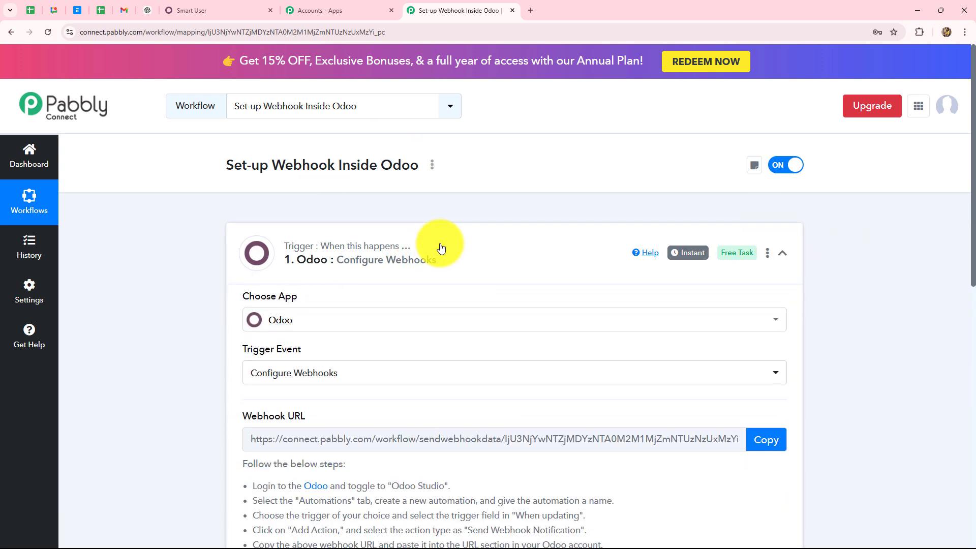
scroll(440, 248, down, 4)
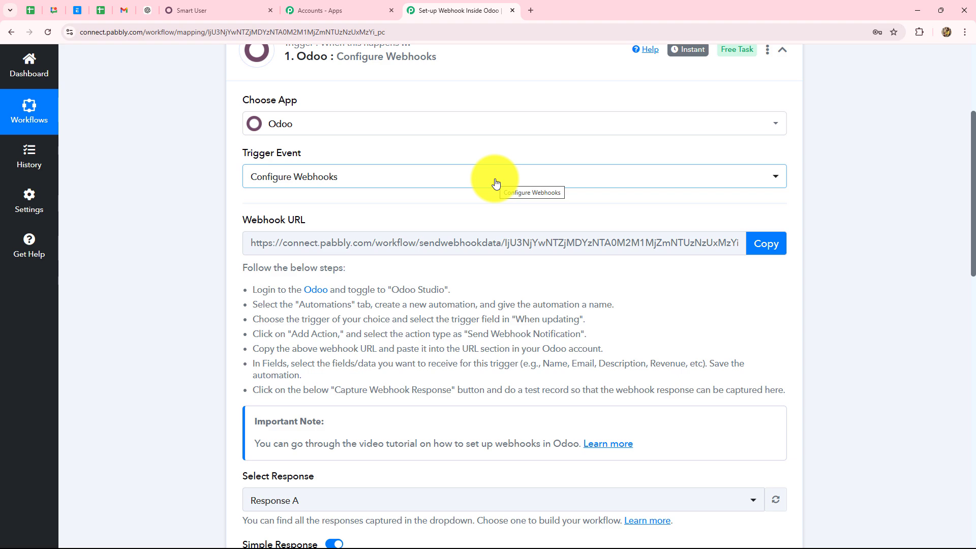
click(213, 7)
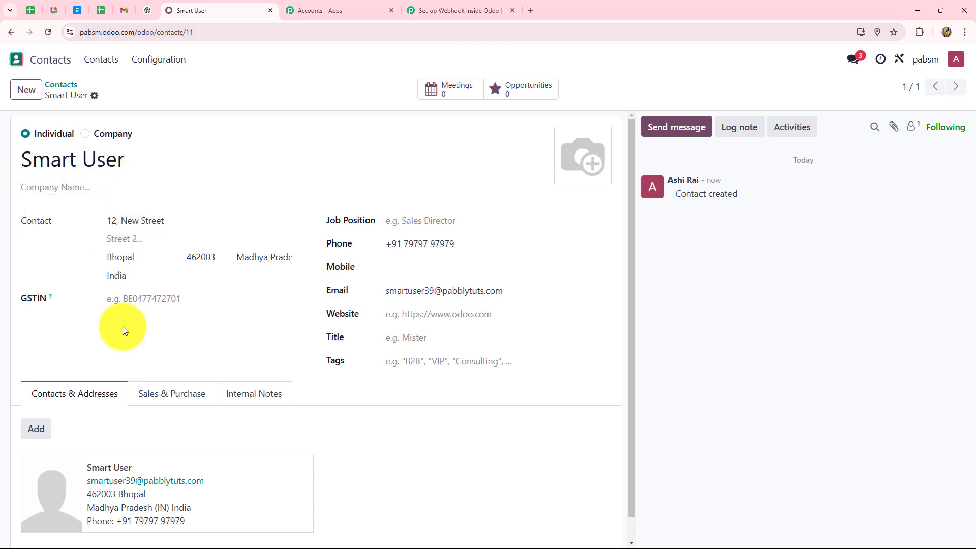
Return to the Pabbly workflow's Odoo Configure Webhooks trigger, showing captured Response A
click(443, 10)
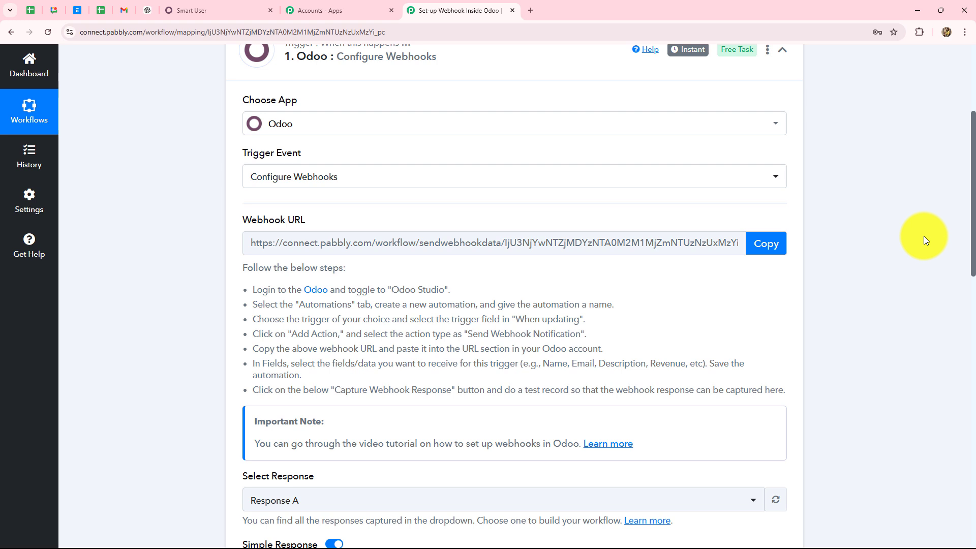
Collapse the Odoo Configure Webhooks trigger card to reveal the empty action step 2
scroll(879, 148, up, 3)
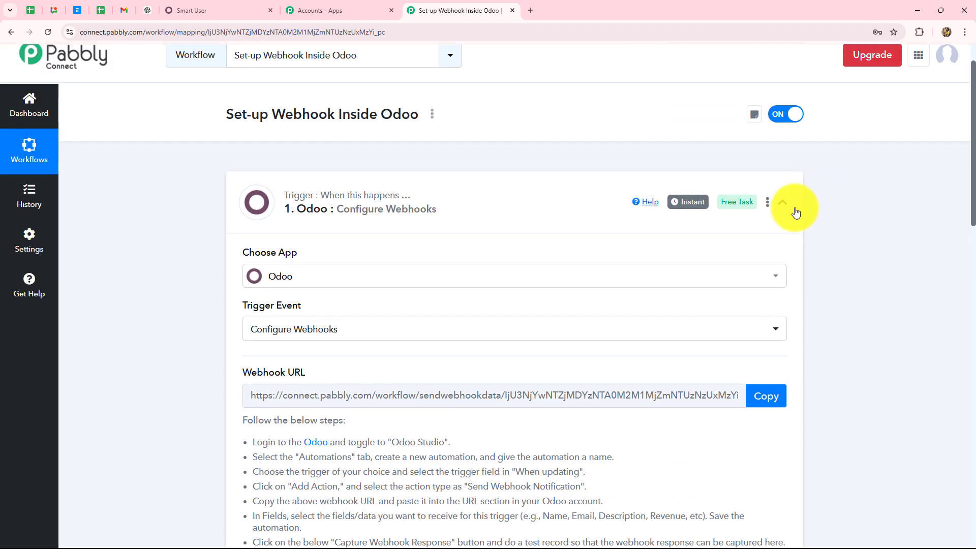
click(781, 202)
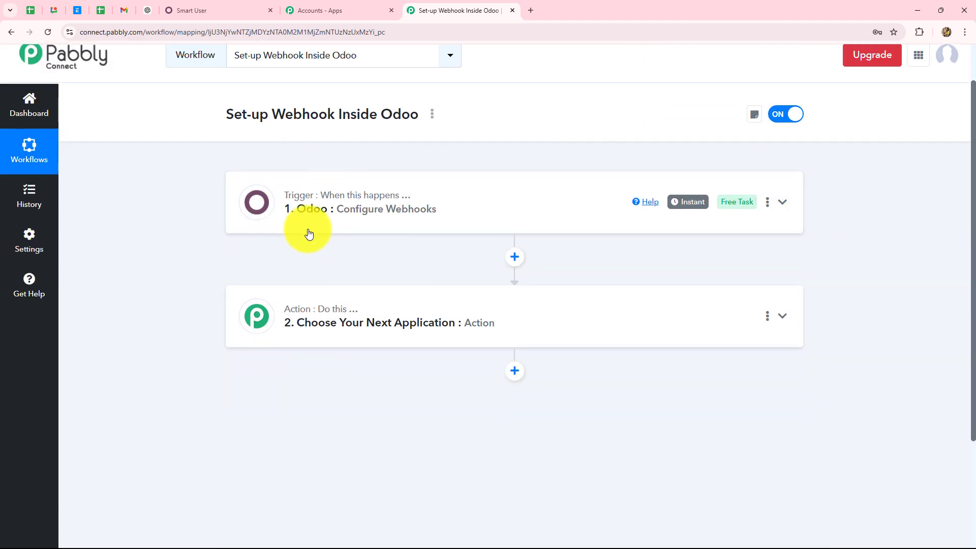